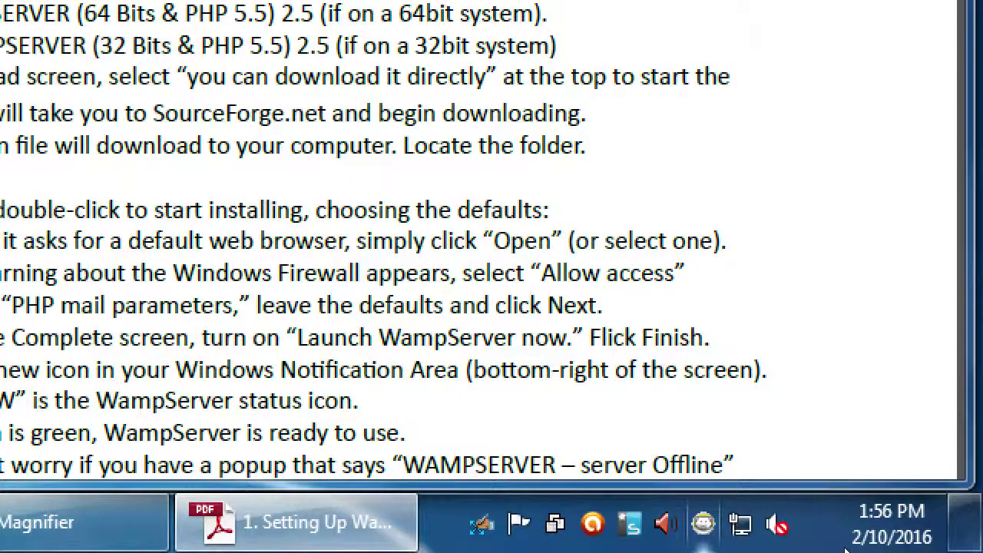
Step: Magnify the screen and move the WampServer guide window right to expose the desktop icons
key("super+plus")
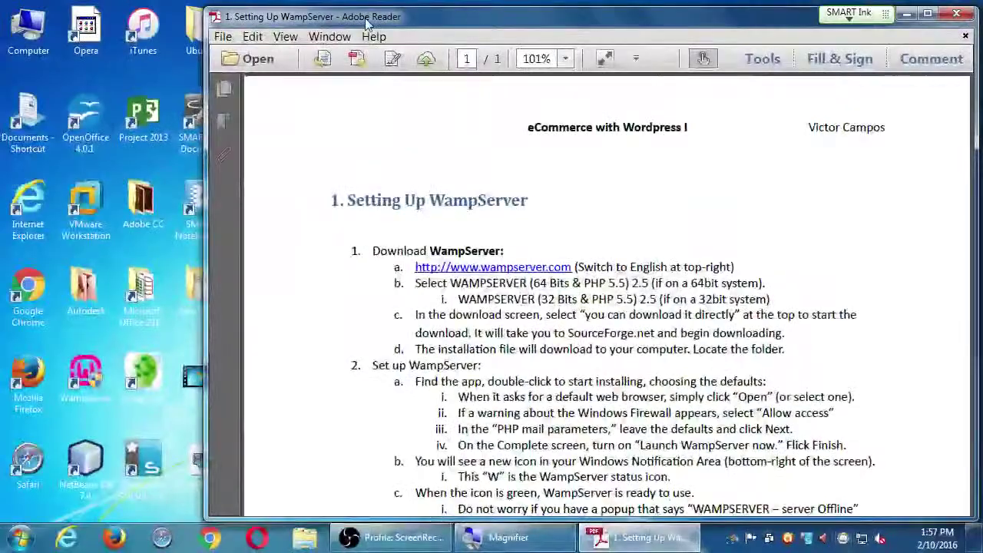
left_click_drag(366, 21, 606, 54)
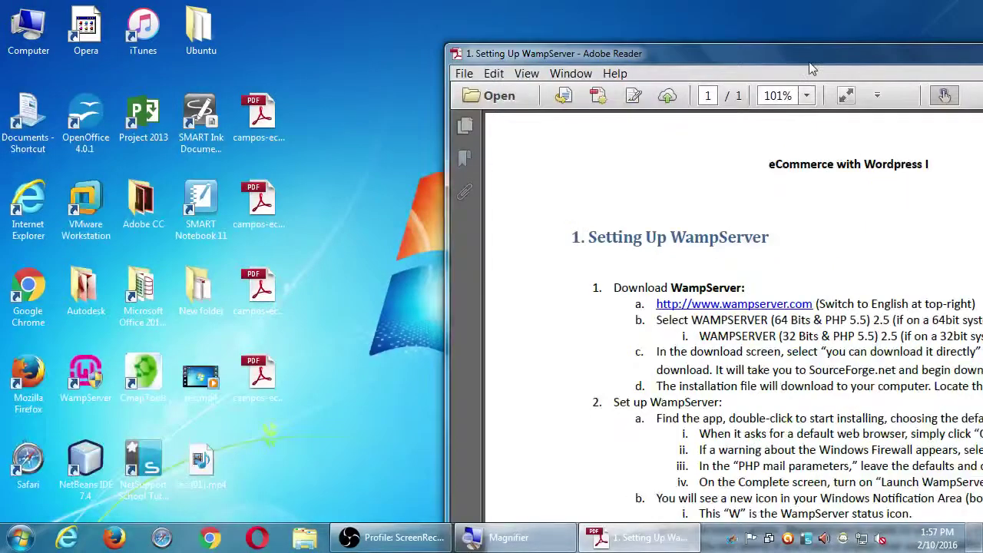
Step: Move the WampServer guide window up to the top-left of the screen
left_click_drag(810, 66, 499, 24)
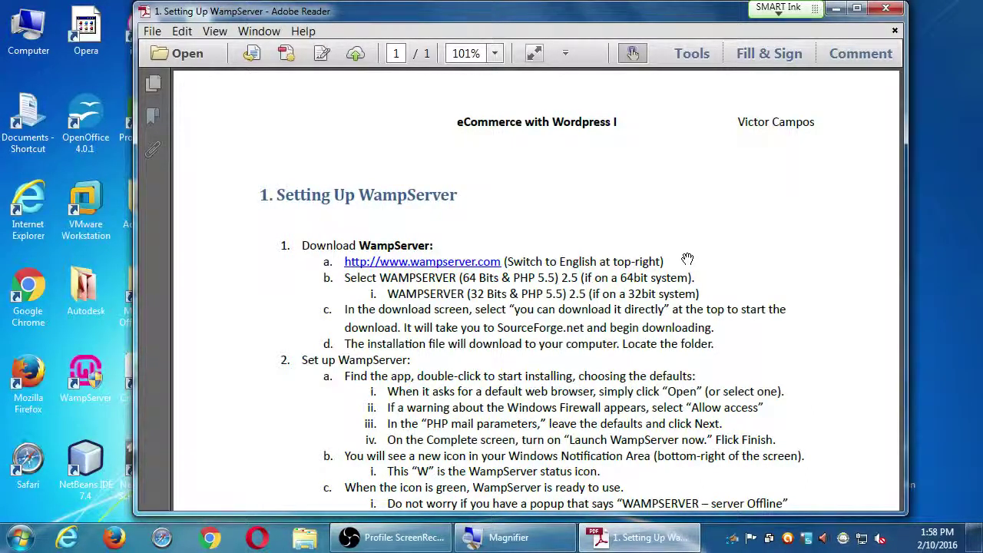
Step: Magnify the guide text and scroll down to step 3 and the Troubleshooting heading
key("super+plus")
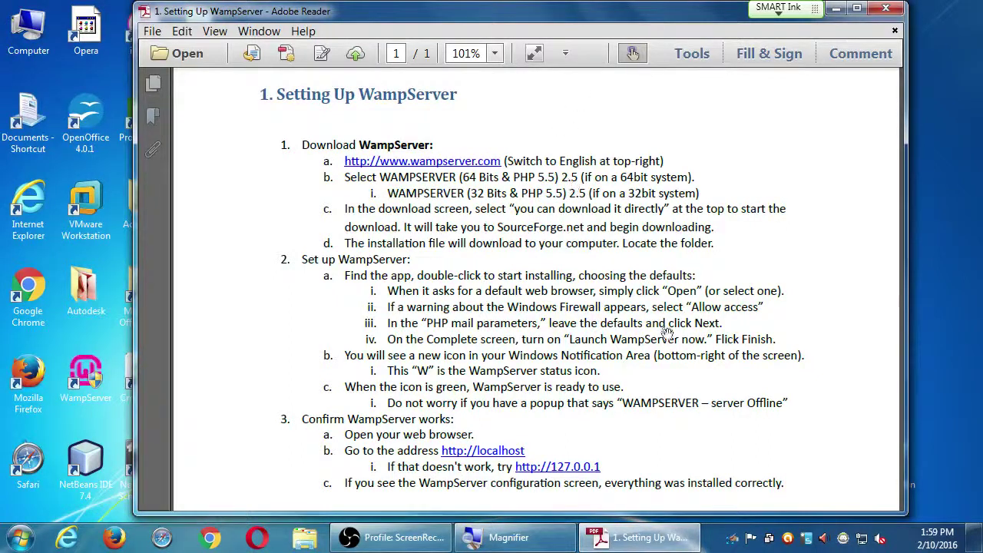
scroll(669, 254, "down", 3)
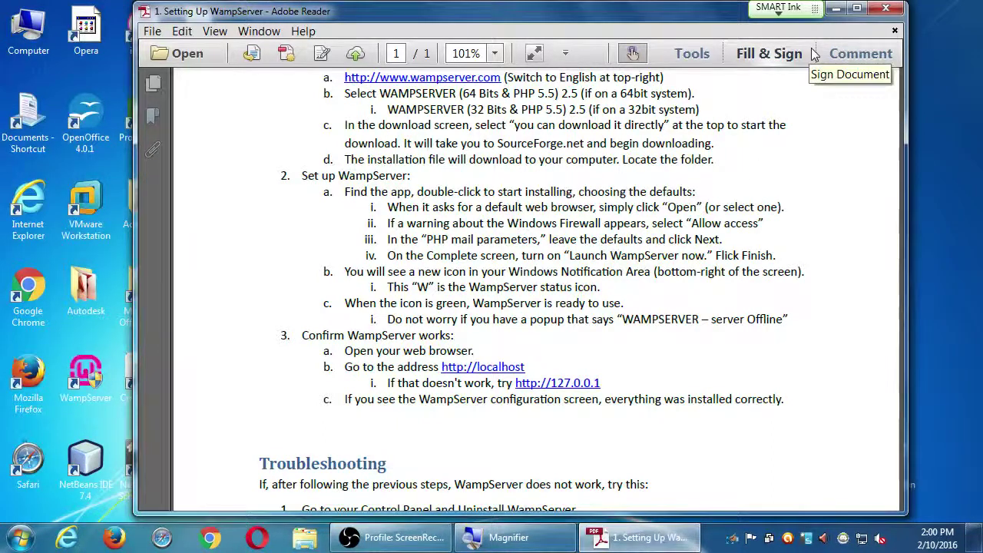
Step: Minimise the guide, launch WampServer, and check its tray status reads server Offline
left_click(835, 10)
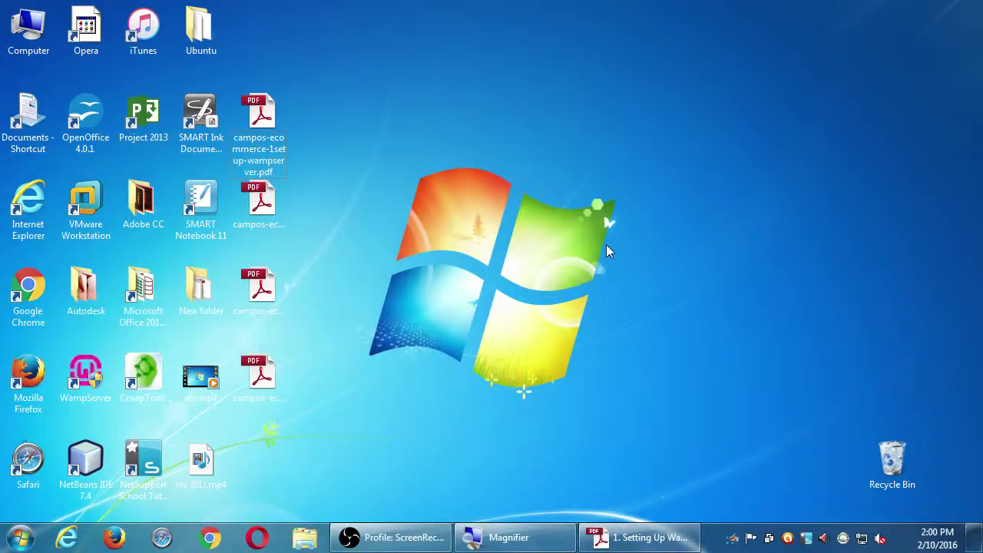
key("w")
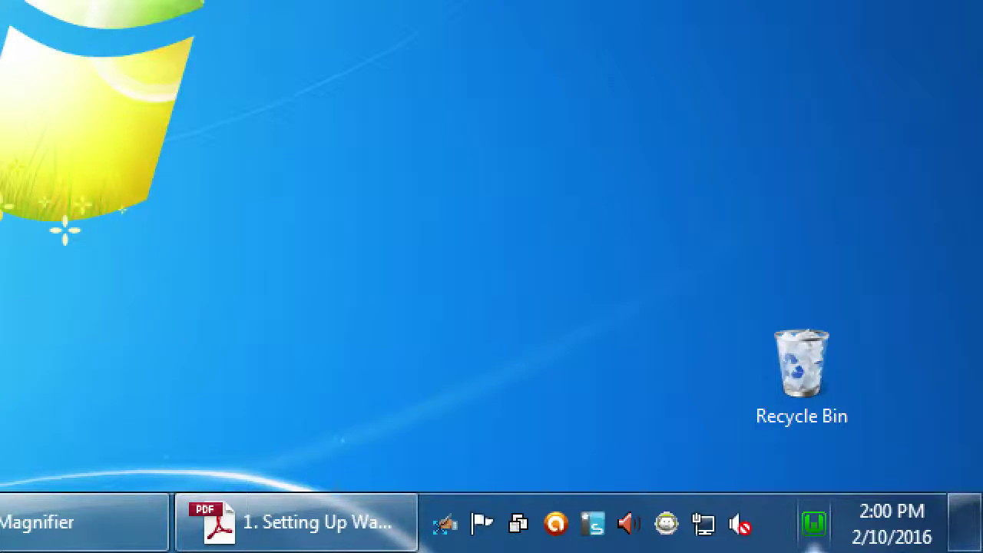
key("super+minus")
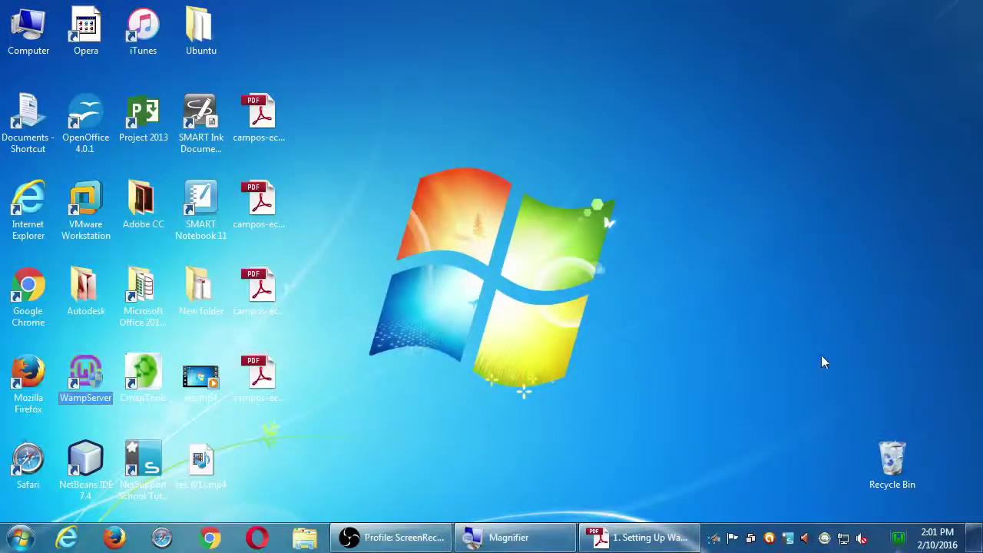
key("super+plus")
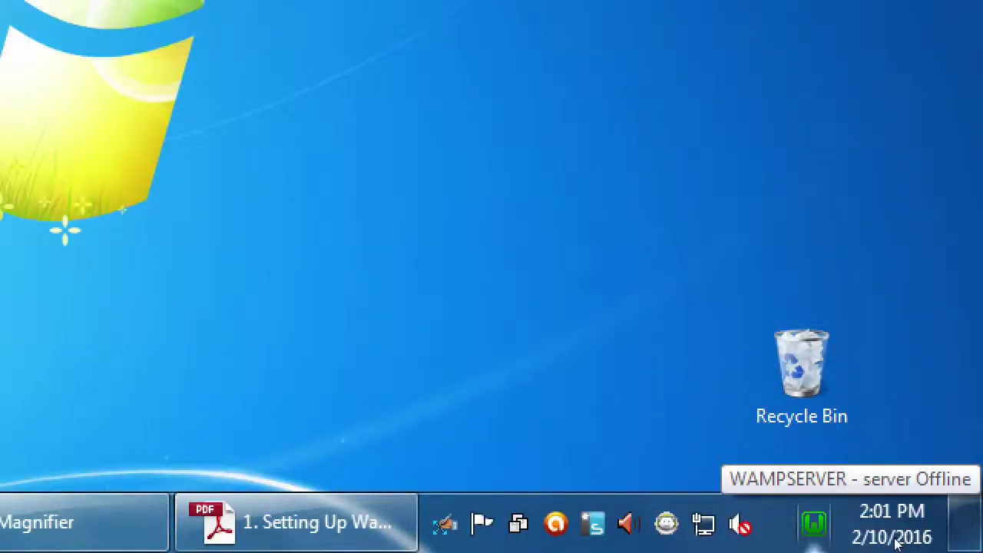
Step: Choose Localhost from the WampServer tray menu to load the WampServer 2.5 homepage in Chrome
left_click(814, 523)
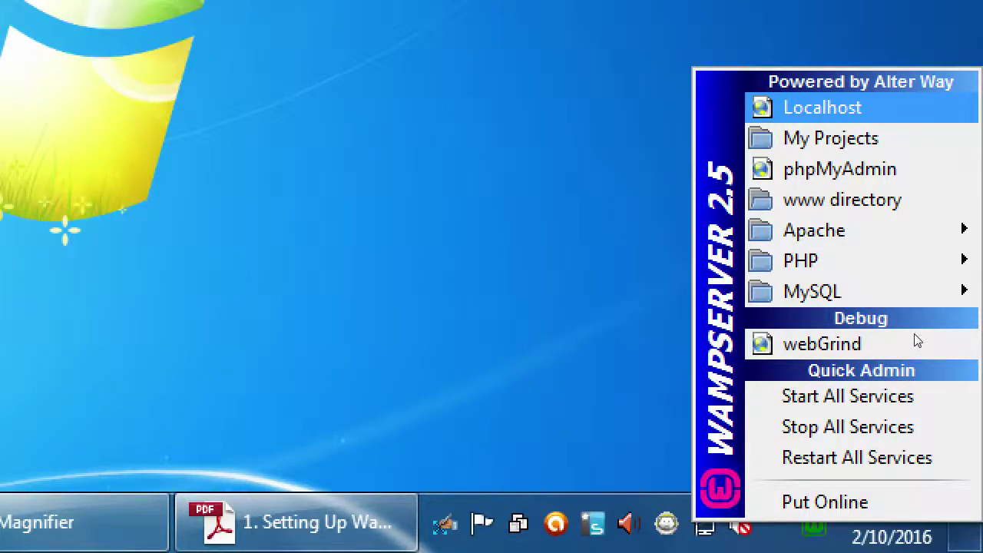
left_click(914, 345)
key("super+minus")
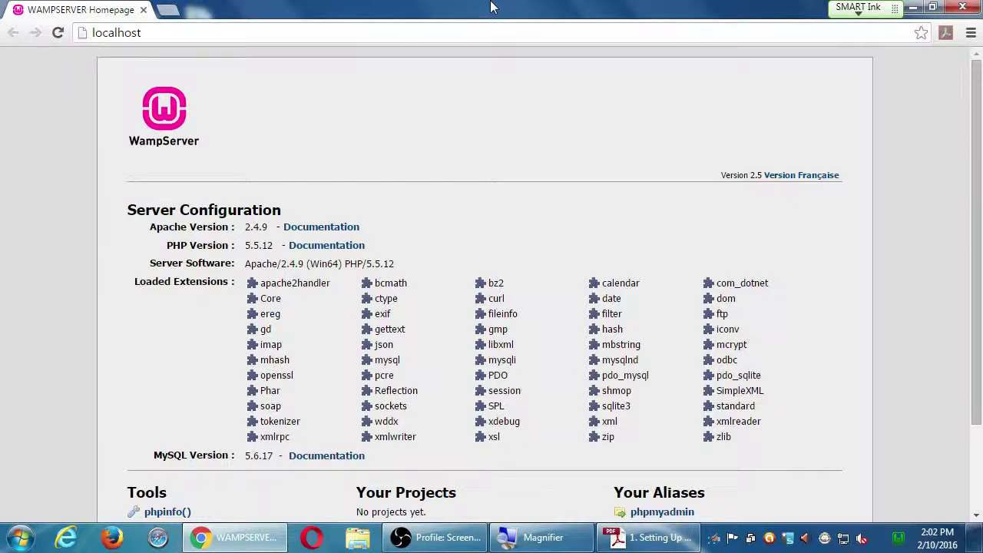
Step: Scroll the WampServer homepage down and read its footer
scroll(260, 81, "down", 3)
key("super+plus")
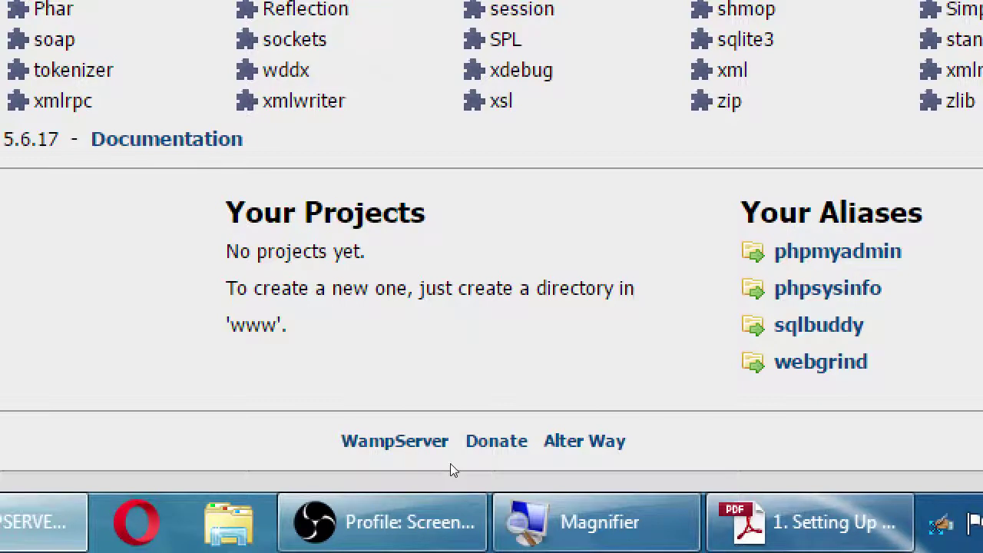
key("super+minus")
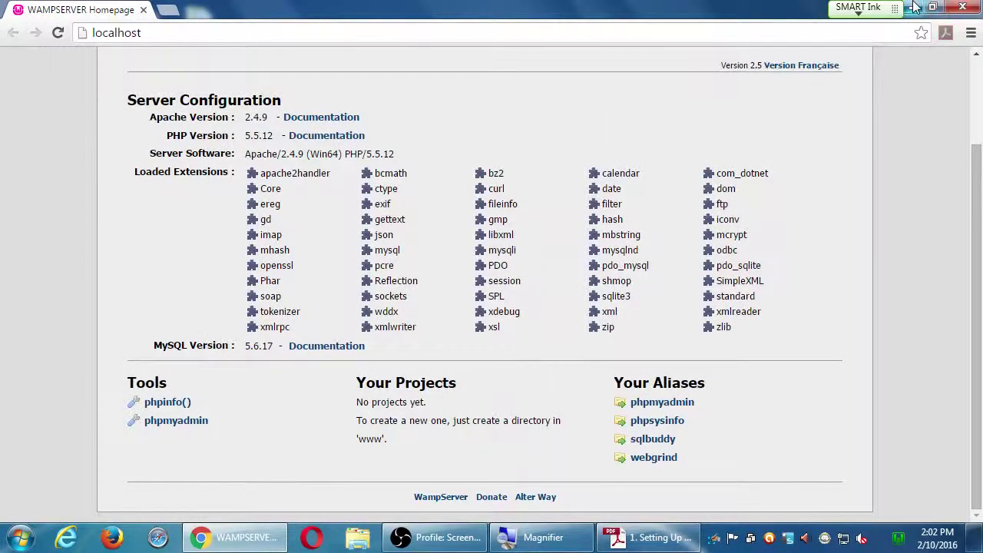
Step: Minimise Chrome and select the Computer icon on the desktop
left_click(927, 6)
key("super+plus")
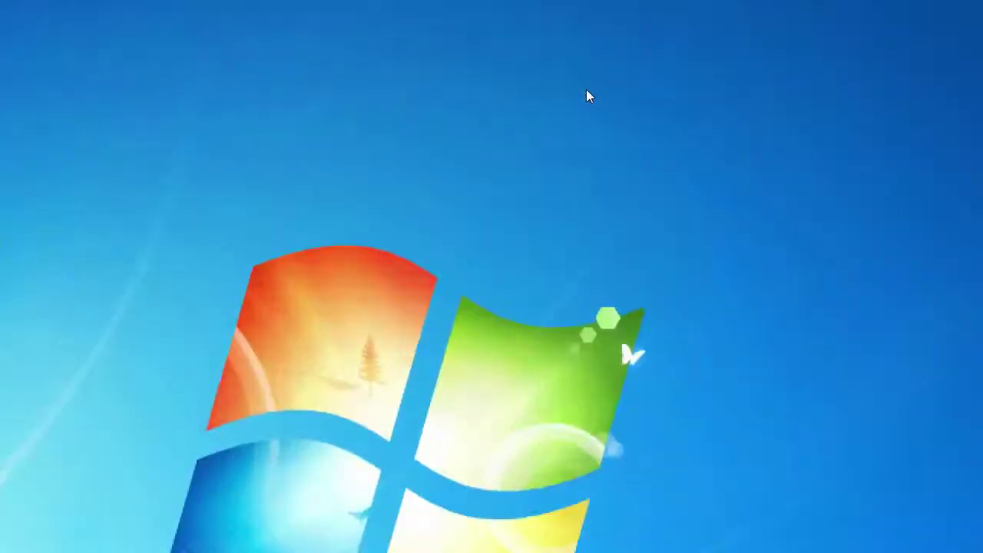
left_click(19, 17)
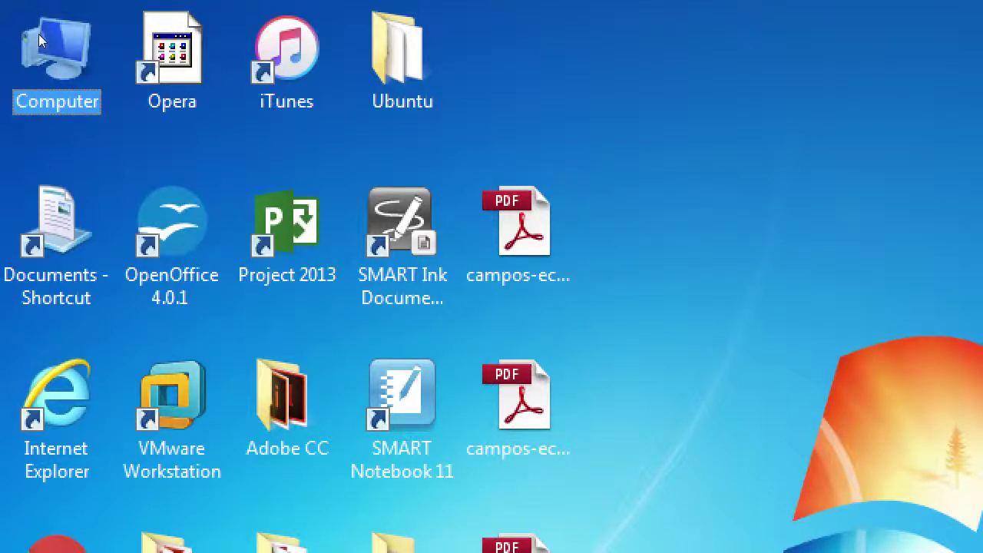
Step: Open Computer from the desktop and select the Local Disk (C:) drive
double_click(38, 34)
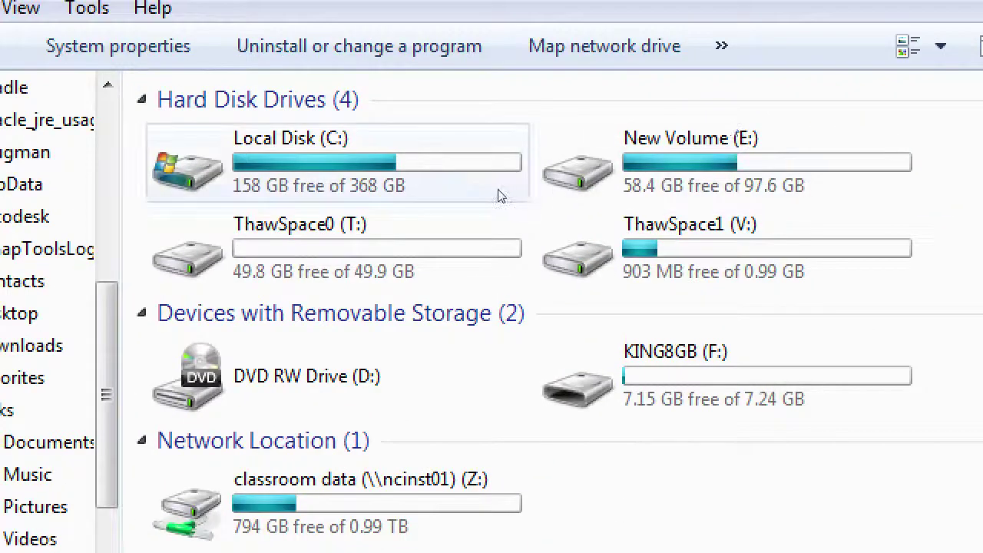
left_click(413, 106)
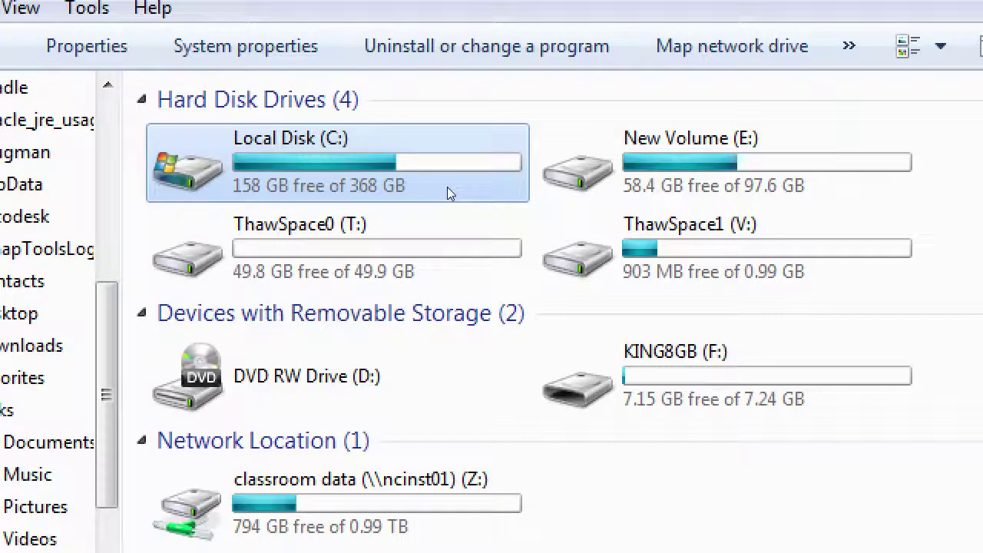
Step: Open Local Disk (C:), locate the wamp folder in the list and open it
double_click(447, 186)
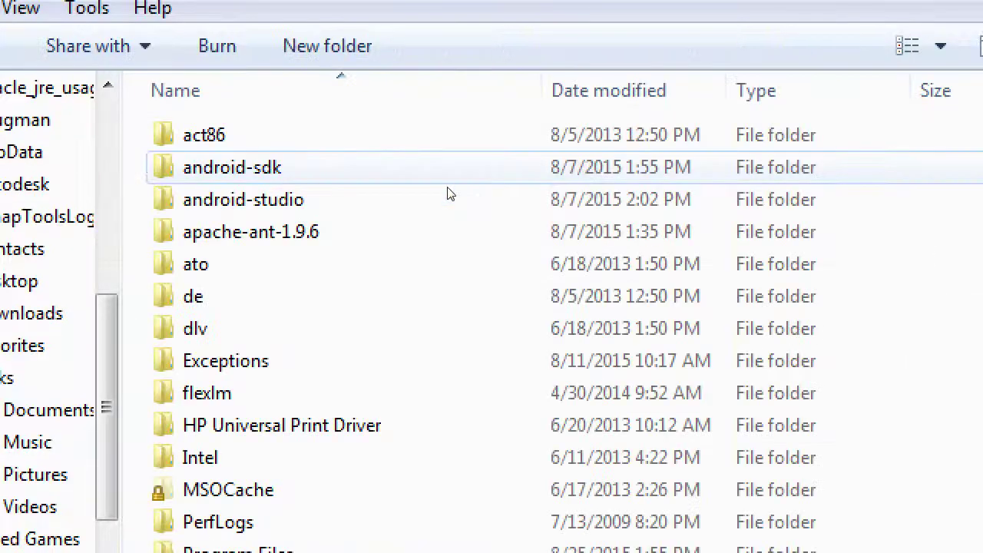
scroll(467, 484, "down", 2)
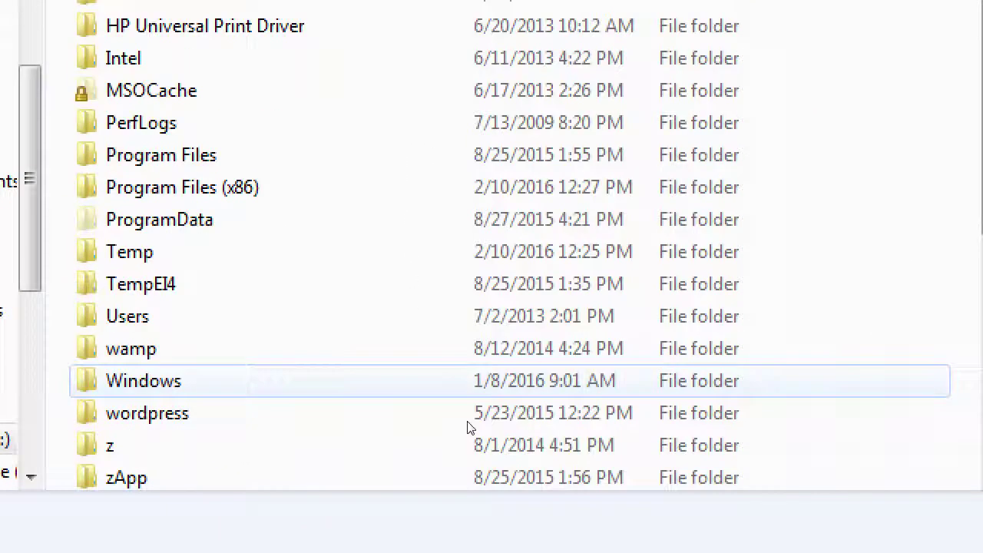
scroll(473, 453, "up", 1)
scroll(474, 456, "down", 2)
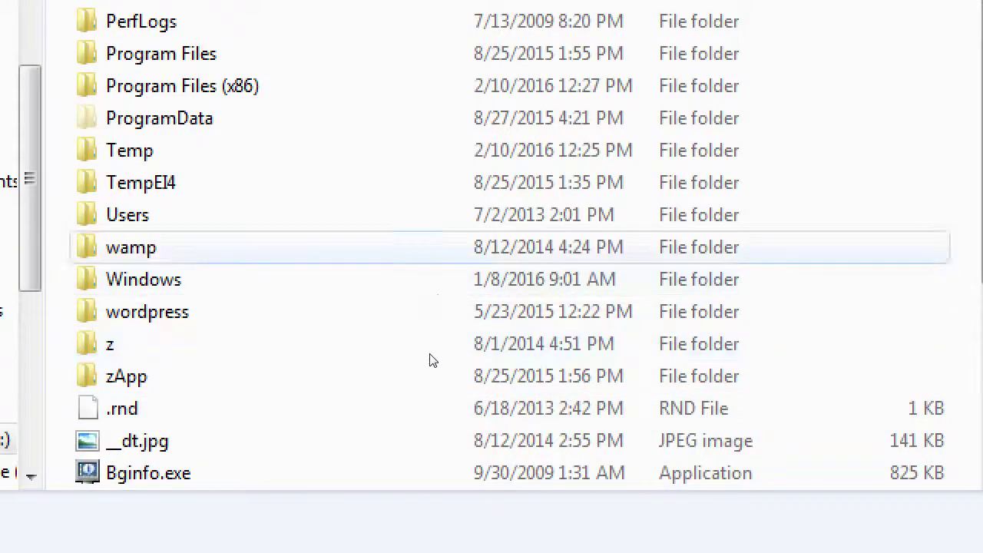
key("w")
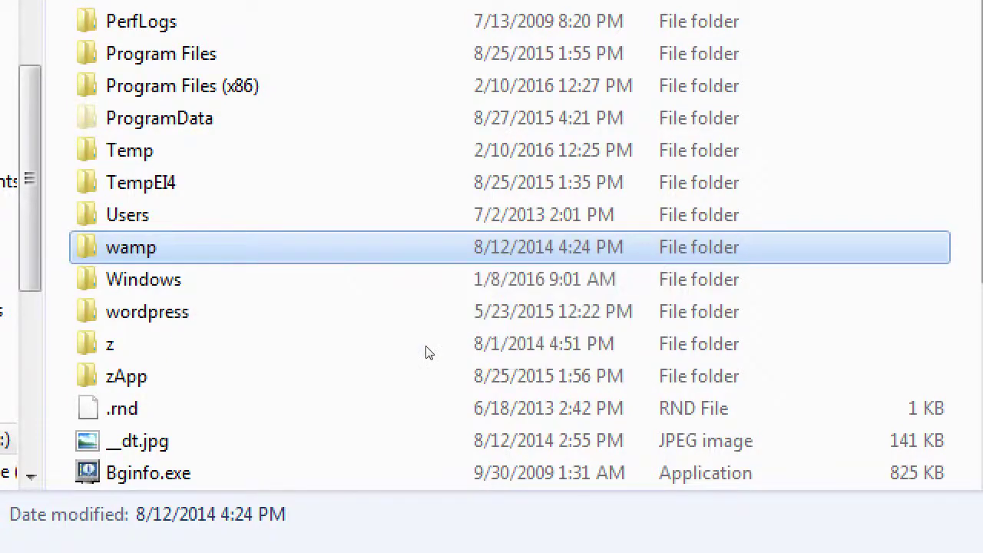
double_click(430, 247)
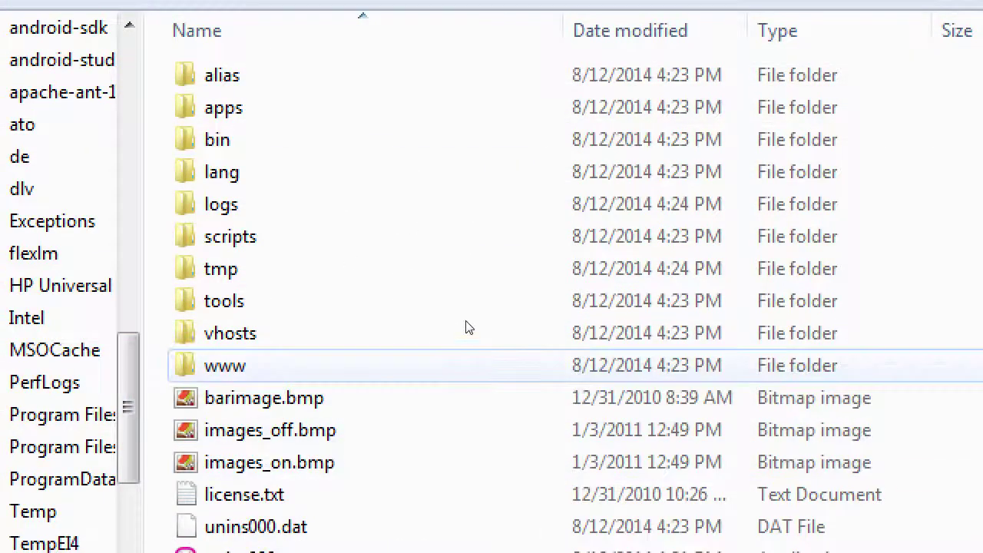
Step: Open the www folder, select index.php, and restore Chrome's WampServer homepage window
left_click(400, 331)
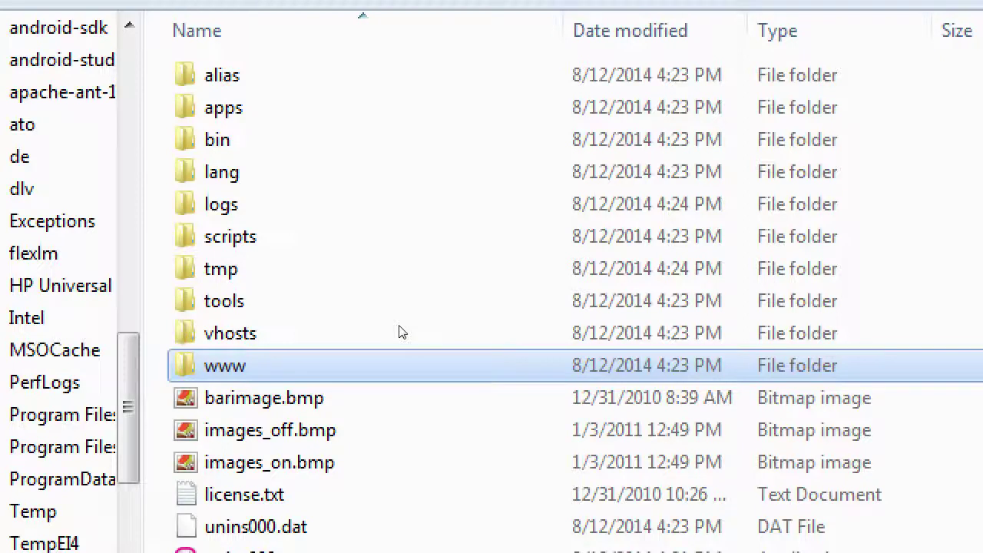
key("Return")
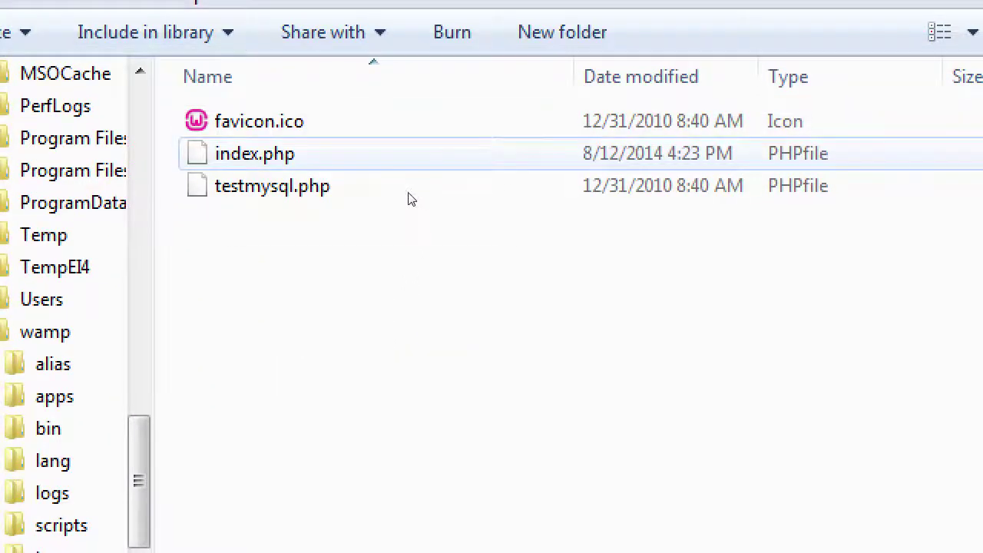
key("Down")
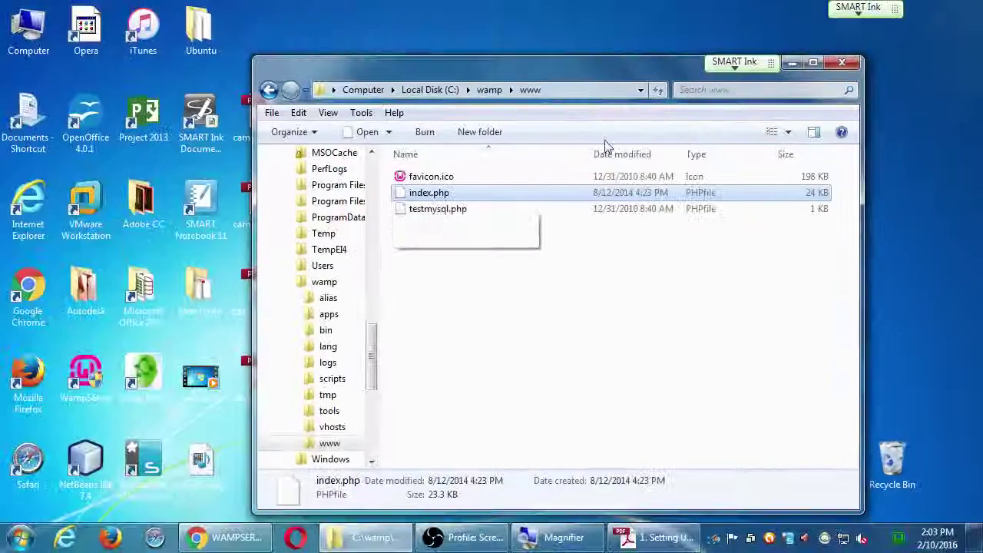
left_click(223, 538)
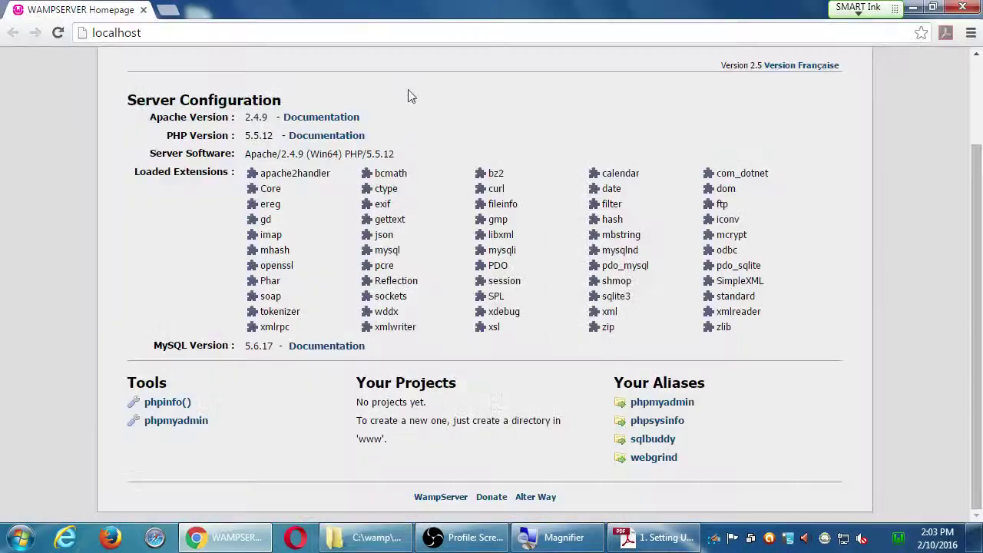
Step: Unmaximise Chrome, shift it right, and bring the www folder window in front of it
left_click_drag(496, 12, 786, 32)
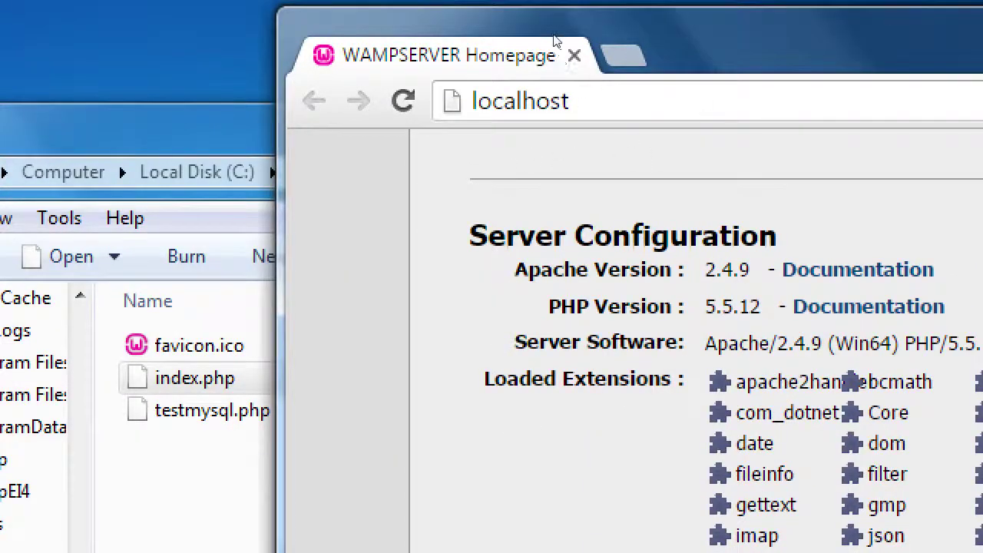
key("alt+Tab")
left_click(433, 274)
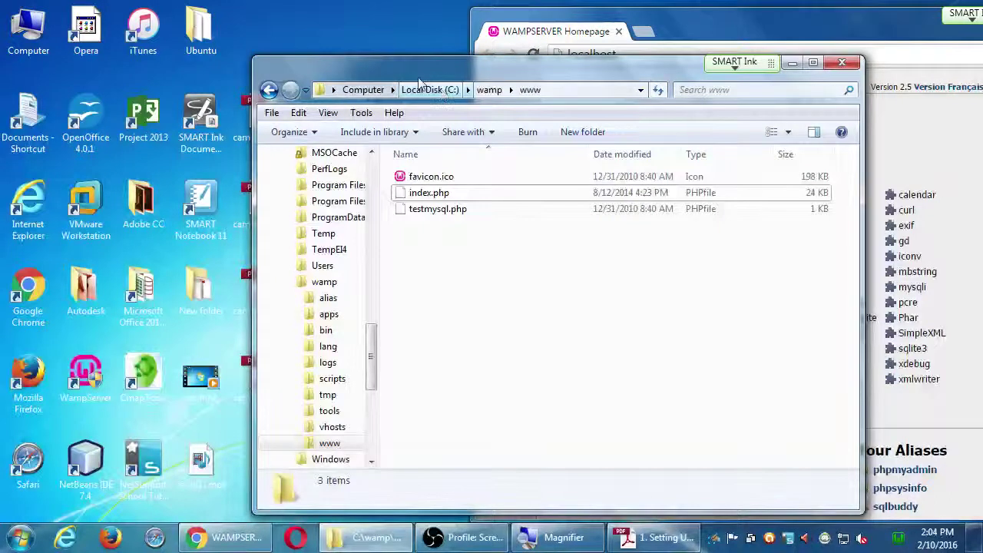
Step: Move the www folder window to the upper right and shift the WordPress syllabus PDF lower on the desktop
left_click_drag(520, 69, 481, 61)
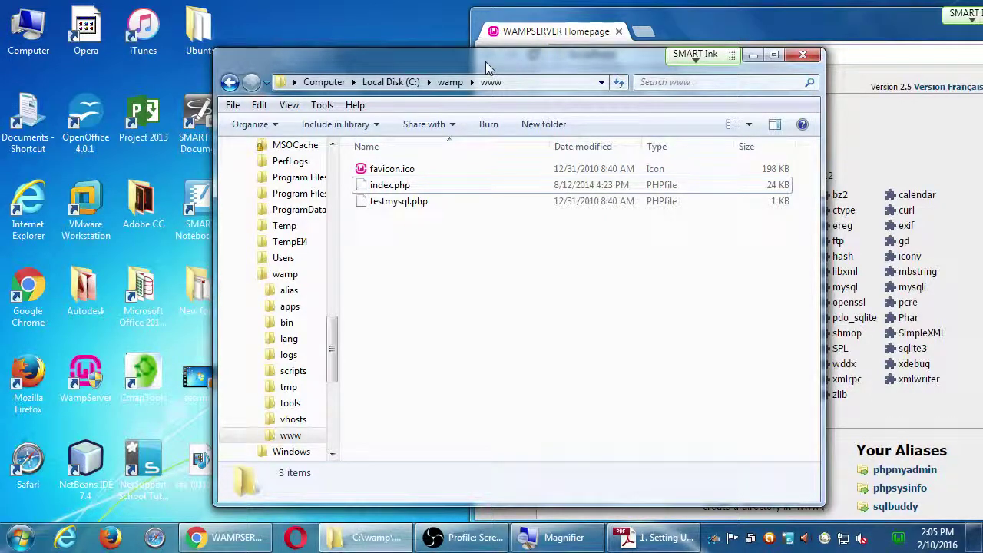
left_click_drag(485, 61, 628, 27)
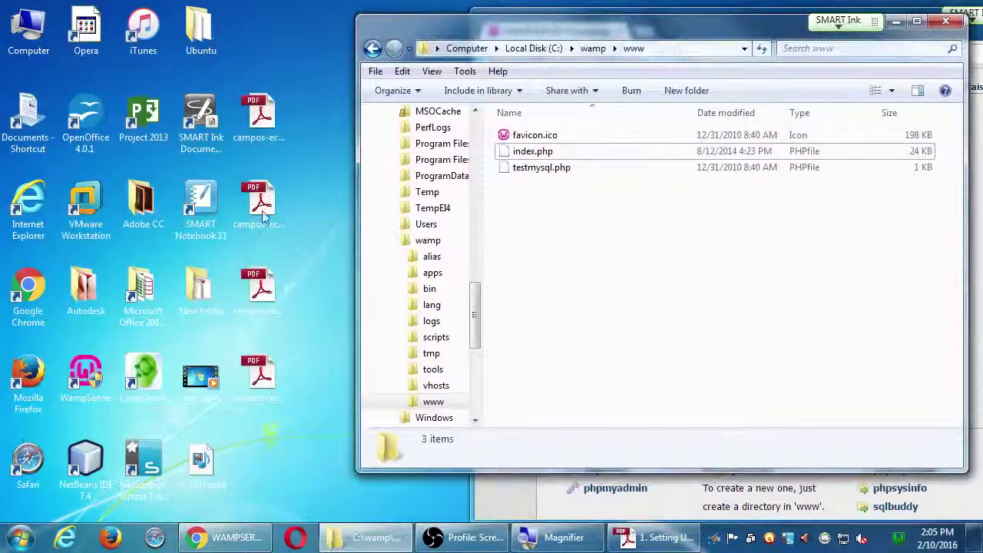
left_click(264, 215)
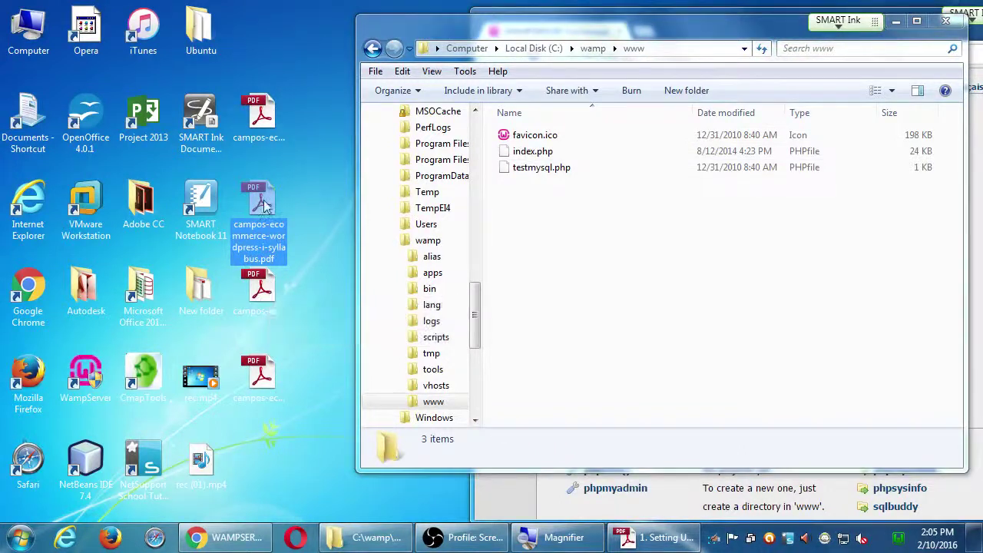
left_click_drag(263, 203, 257, 288)
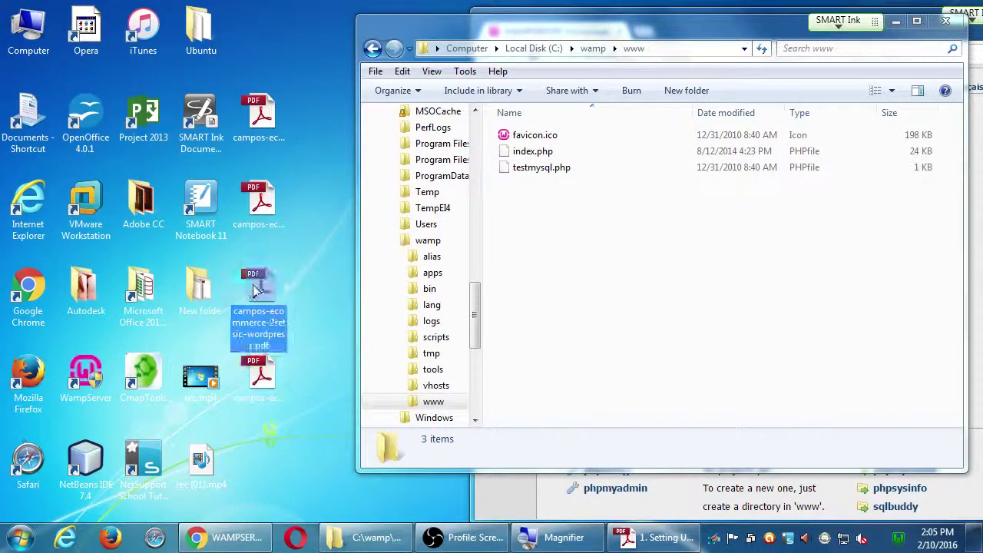
Step: Open the '2. Setting Up WordPress' PDF, dismiss the untagged-document prompt, and magnify the screen
double_click(257, 288)
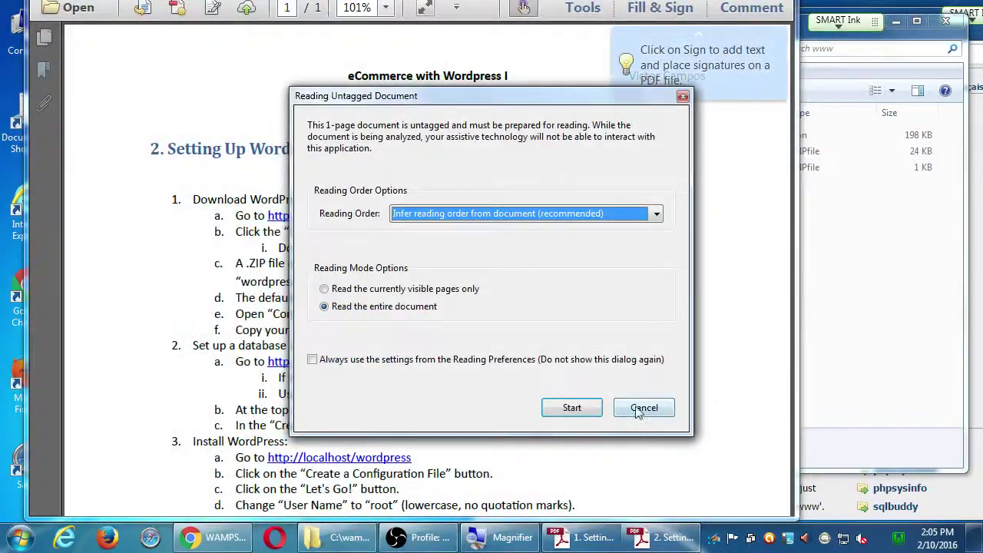
left_click(639, 412)
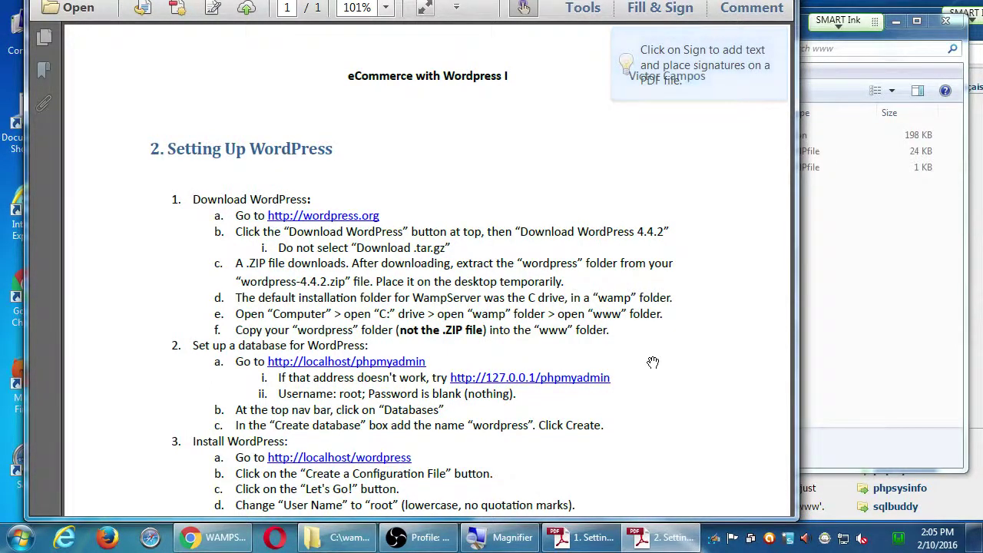
key("super+plus")
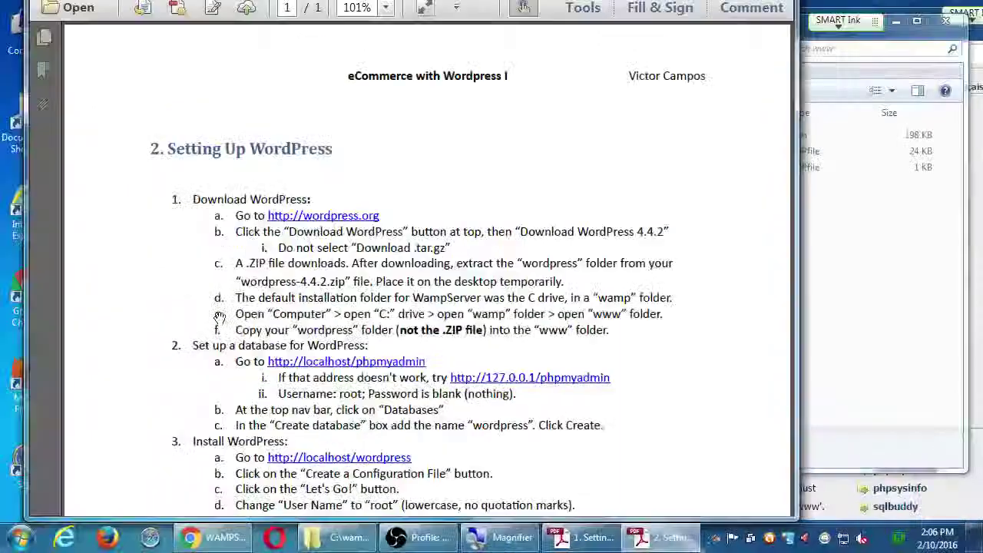
Step: Rearrange the PDF and www folder windows so the localhost Server Configuration stays readable
key("super+Right")
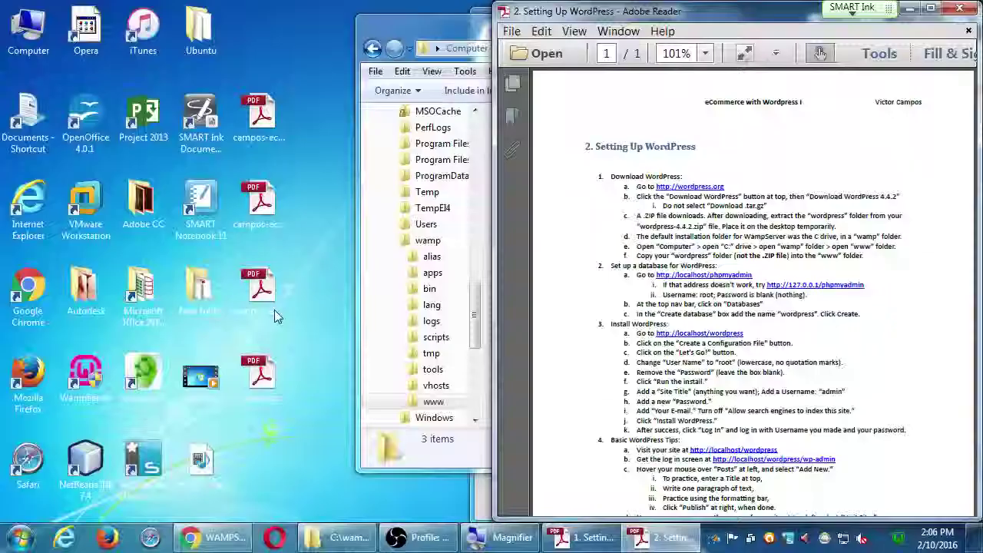
left_click_drag(582, 17, 627, 187)
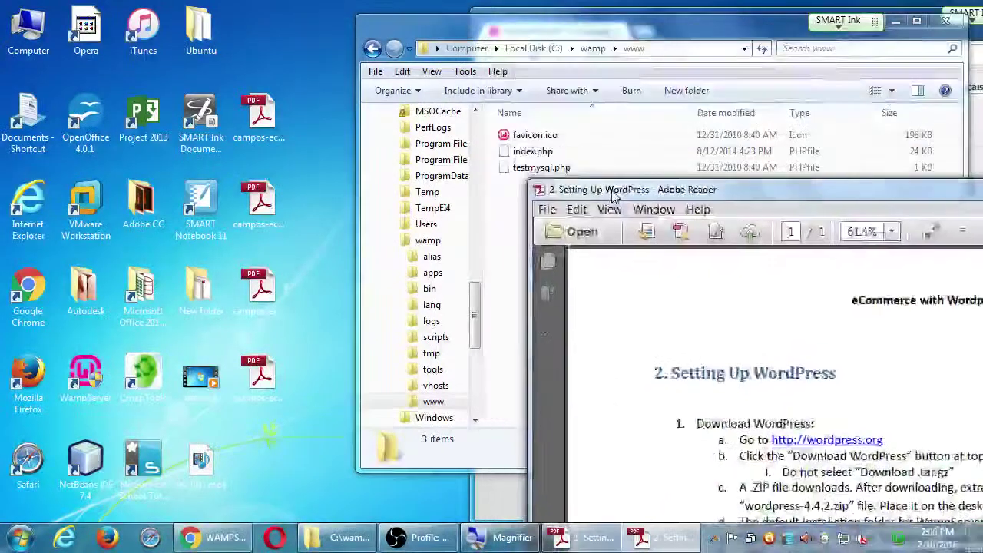
left_click(441, 46)
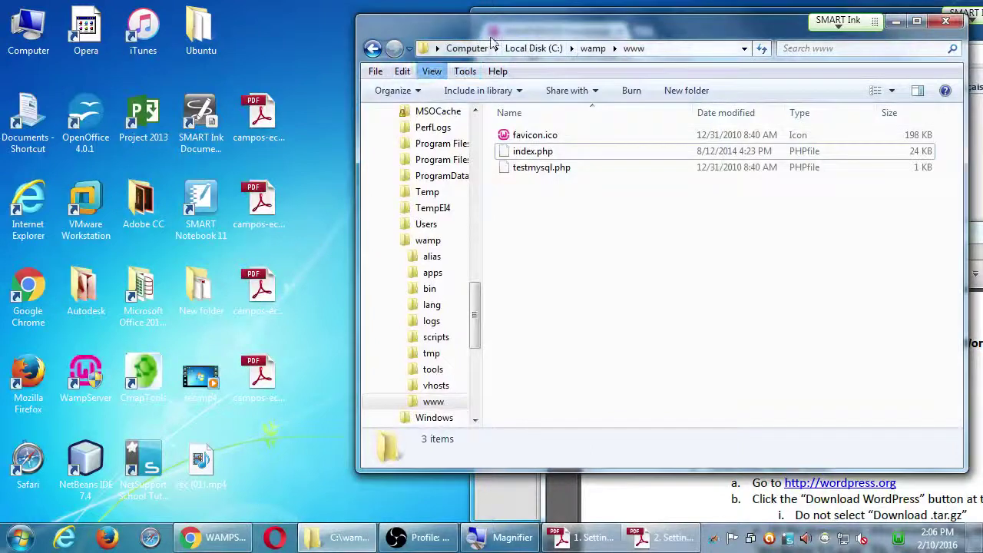
left_click_drag(503, 37, 470, 218)
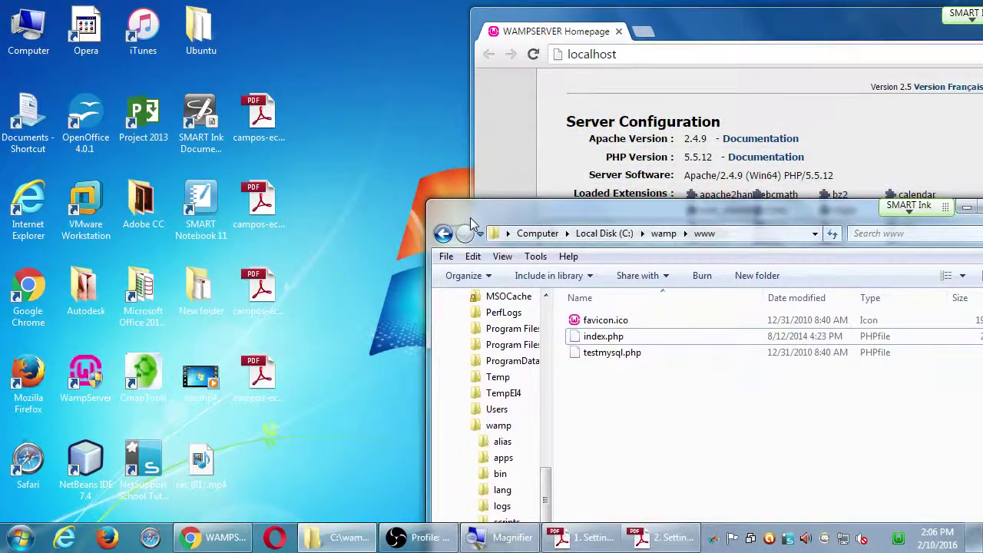
left_click(23, 29)
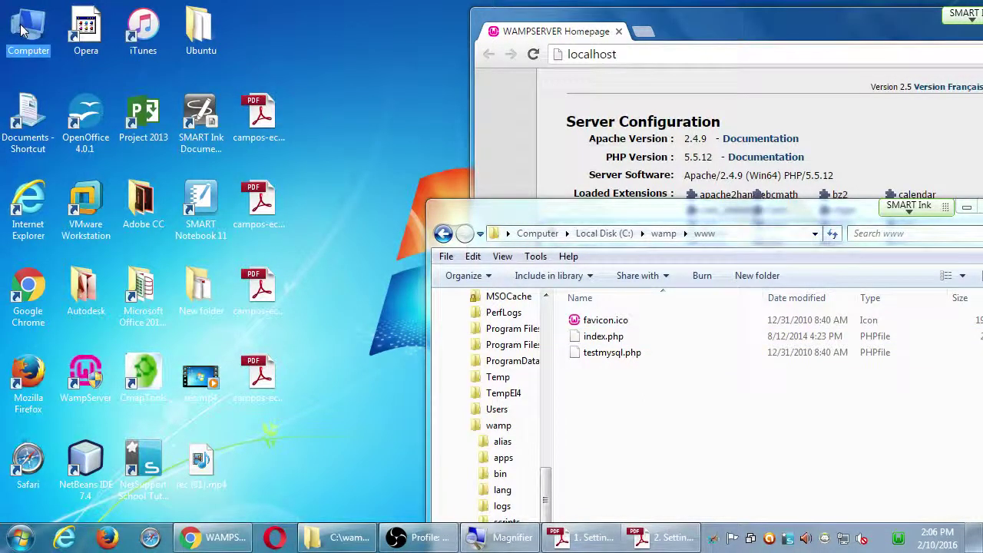
Step: Browse Computer into Local Disk (C:), check inside the wordpress folder, and return to the drive listing
double_click(23, 29)
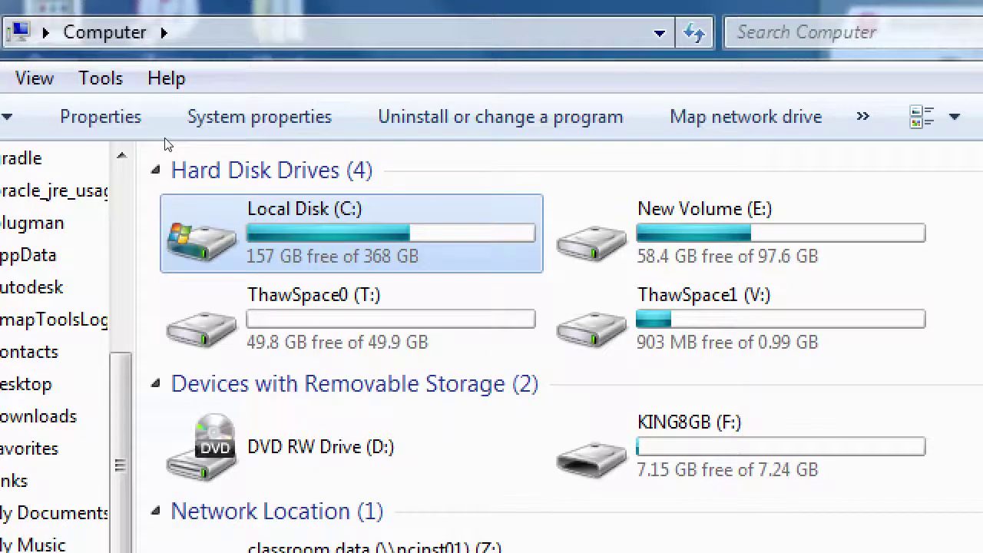
key("Return")
scroll(164, 146, "down", 3)
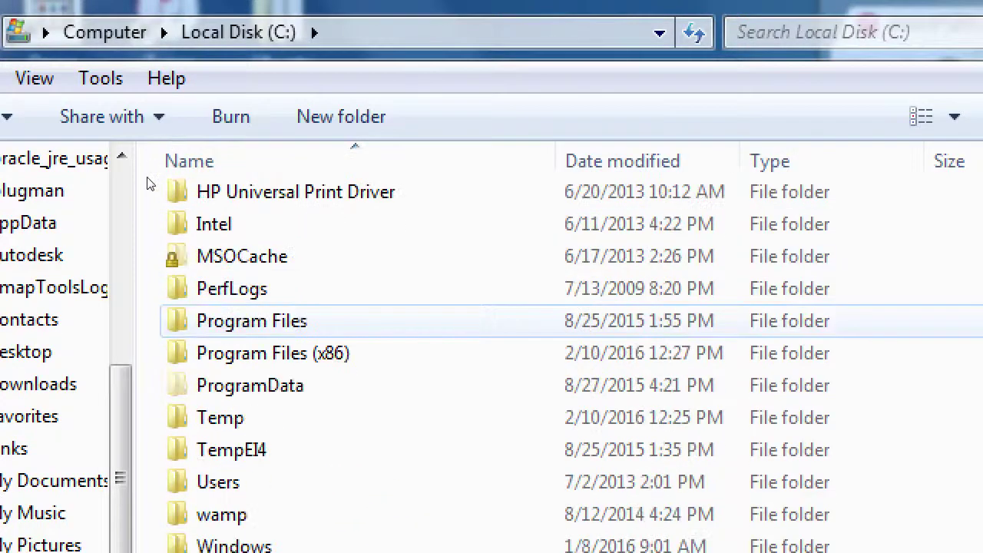
key("Return")
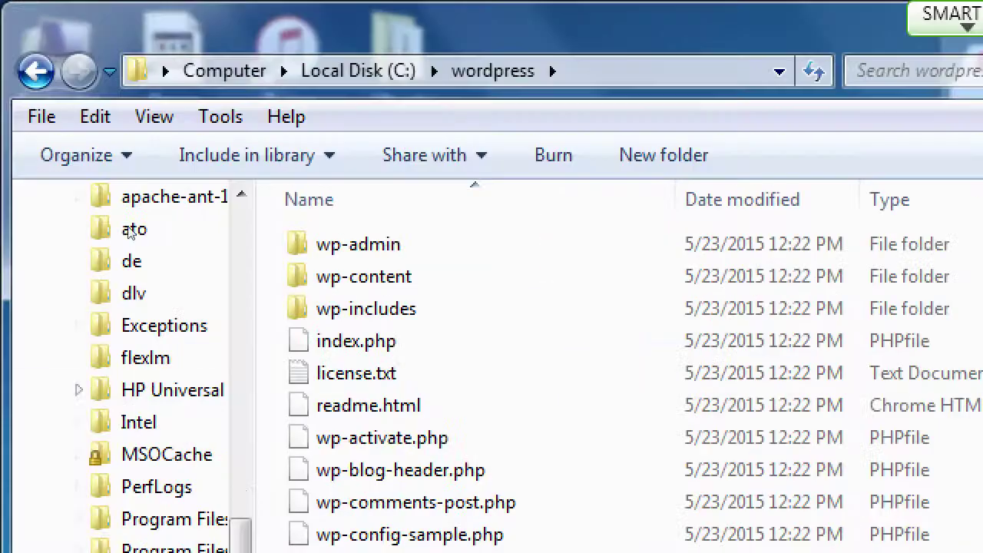
key("BackSpace")
scroll(176, 404, "down", 2)
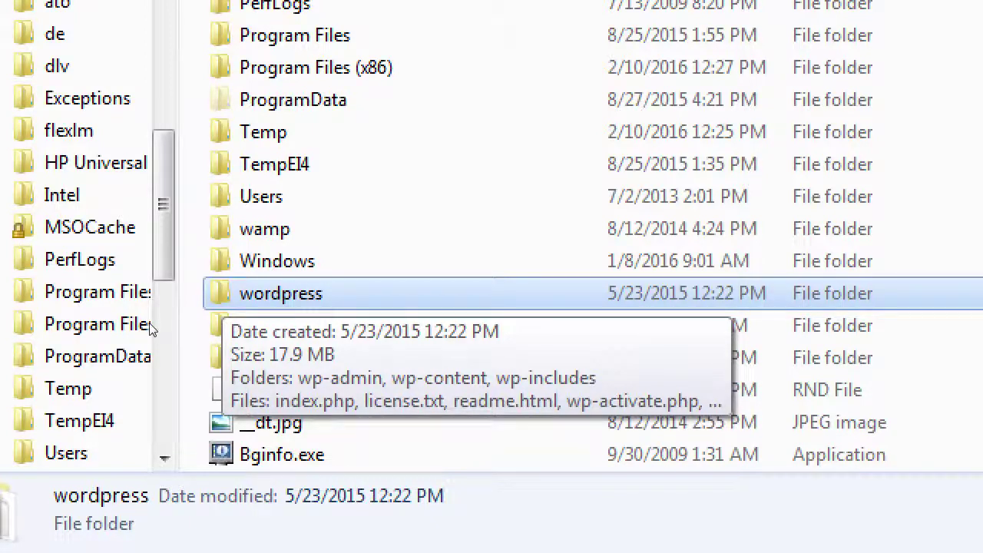
key("alt+Tab")
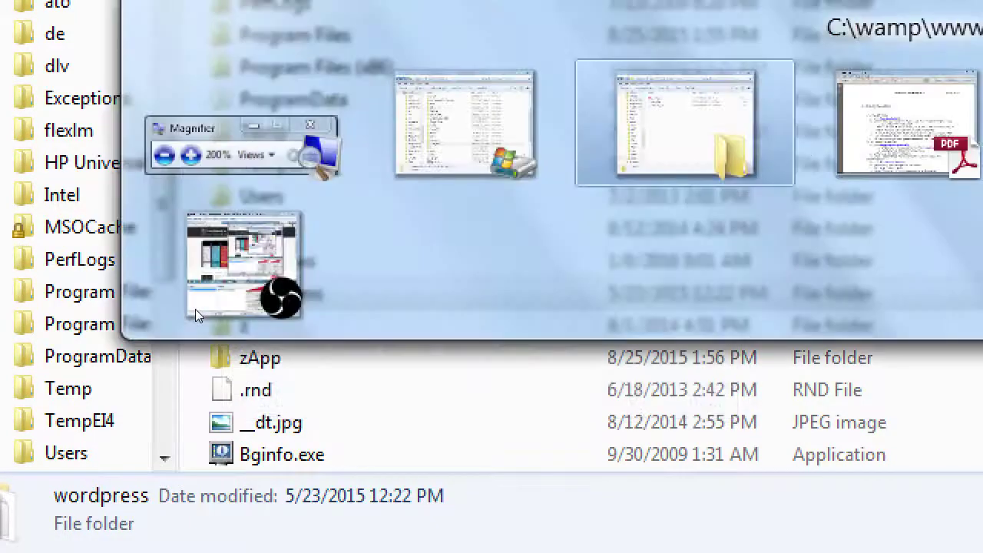
key("alt+Tab")
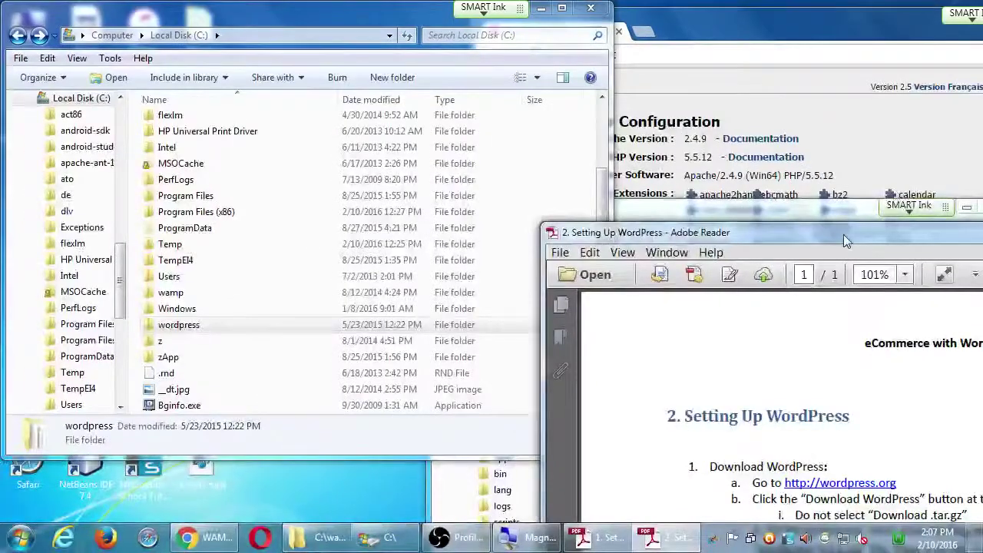
left_click_drag(844, 234, 553, 32)
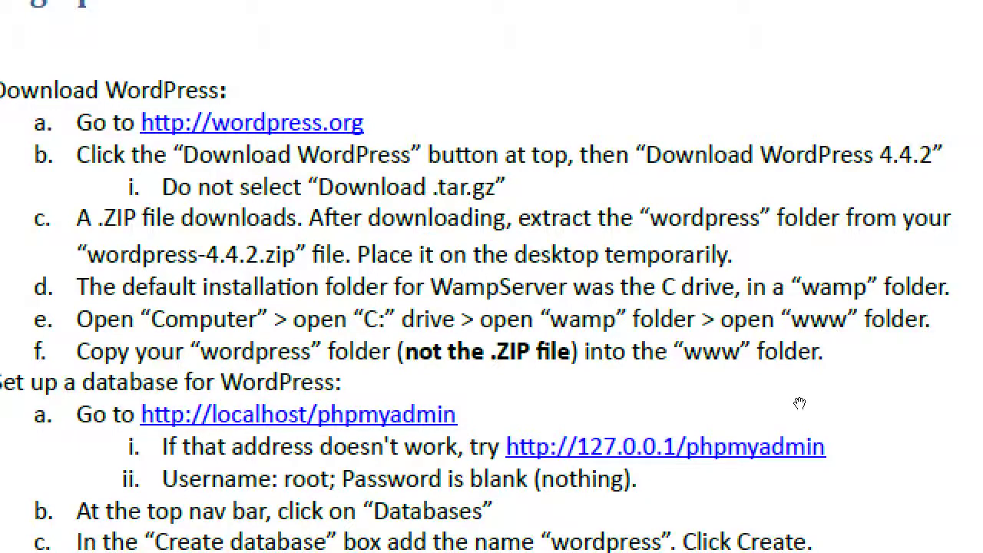
key("alt+Tab")
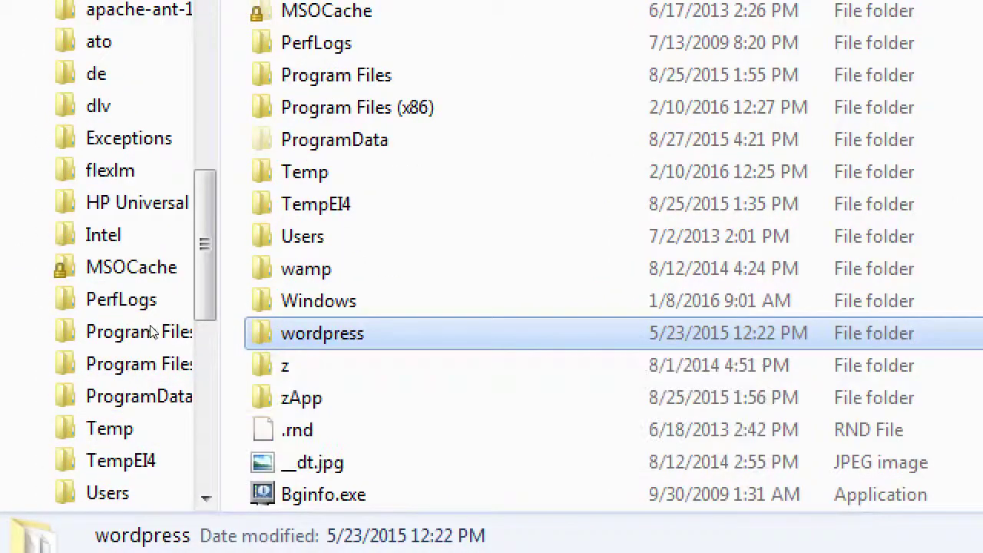
Step: Copy the wordpress folder from C: and move the C:\wamp\www window into view beside it
key("shift+F10")
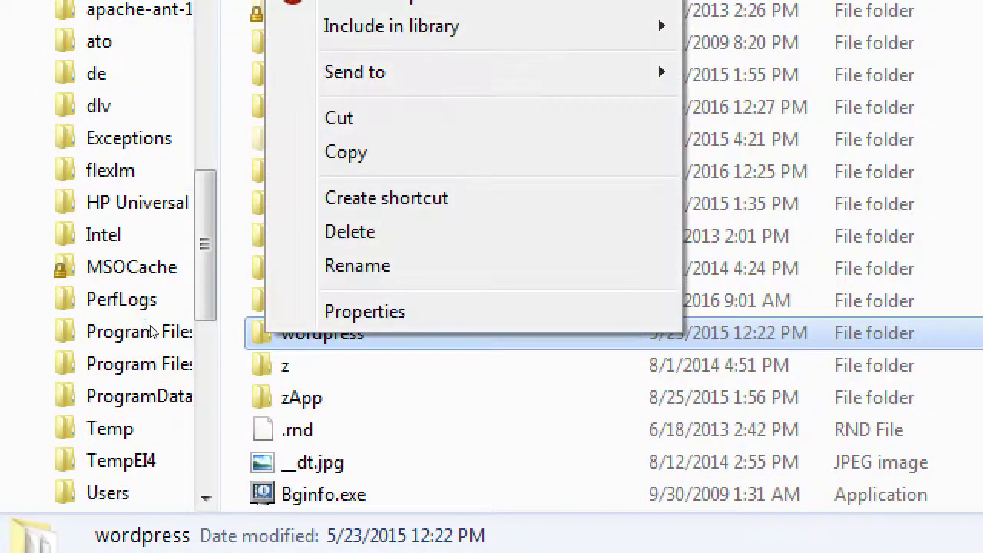
key("Up")
key("Up")
key("Up")
key("Up")
key("Up")
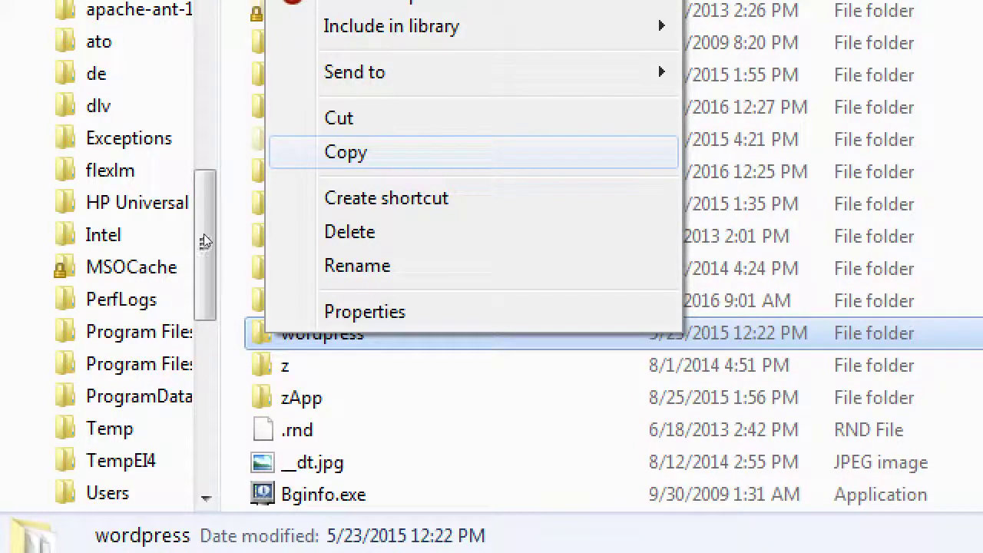
key("Return")
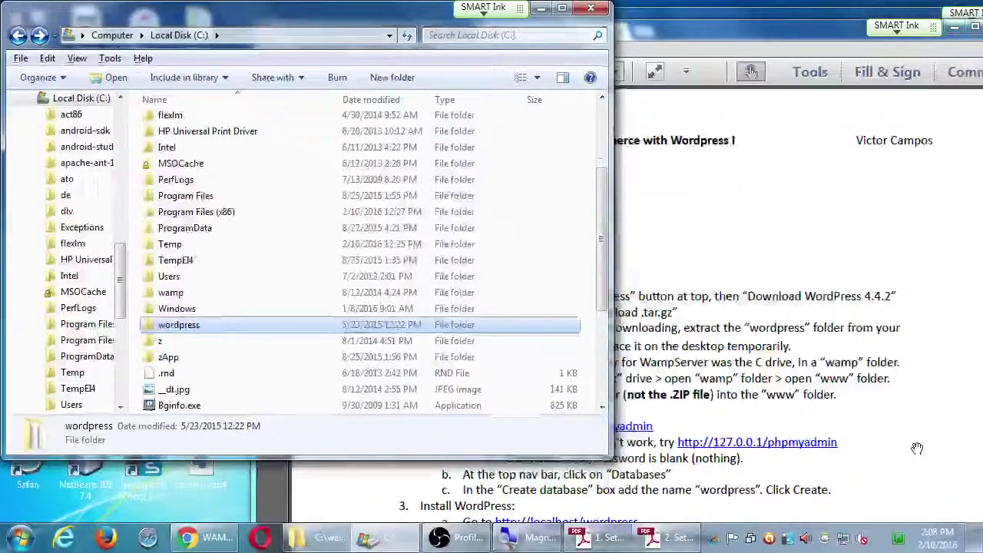
key("alt+Tab")
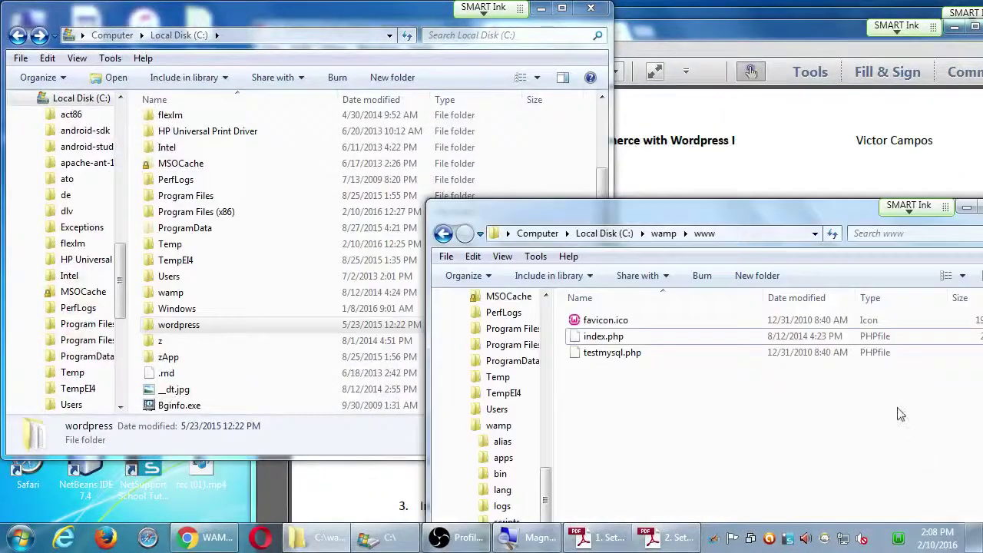
left_click_drag(695, 216, 566, 149)
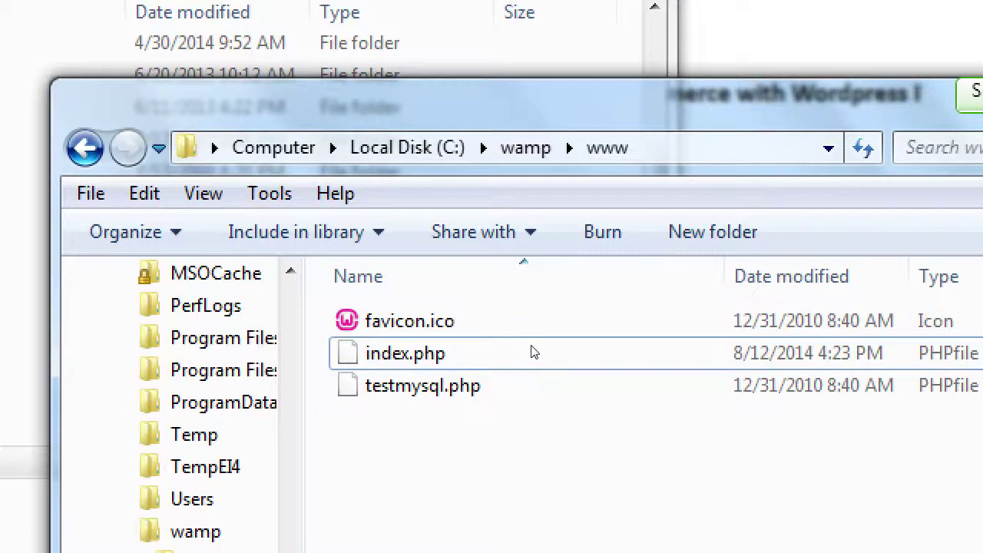
Step: Paste the wordpress folder into C:\wamp\www next to favicon.ico, index.php and testmysql.php
right_click(509, 389)
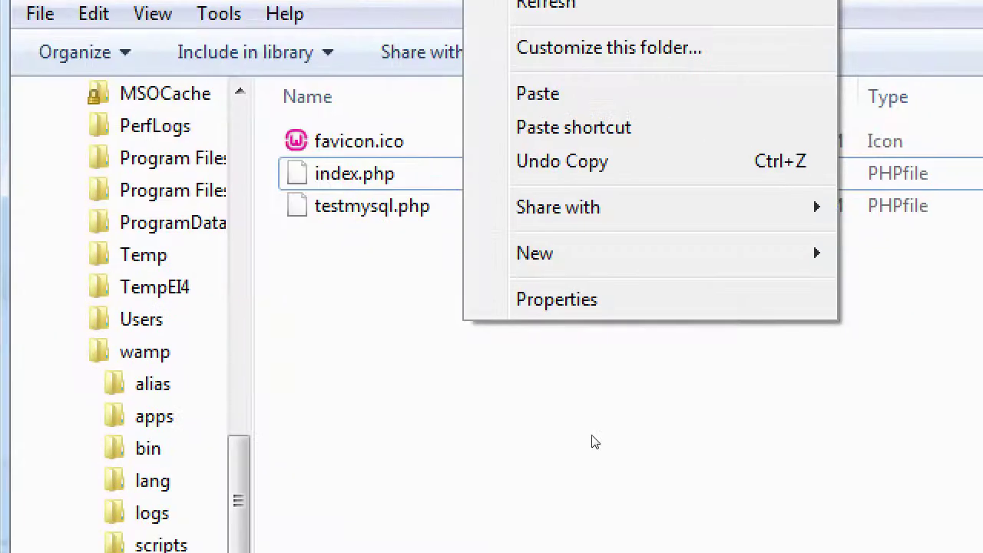
key("p")
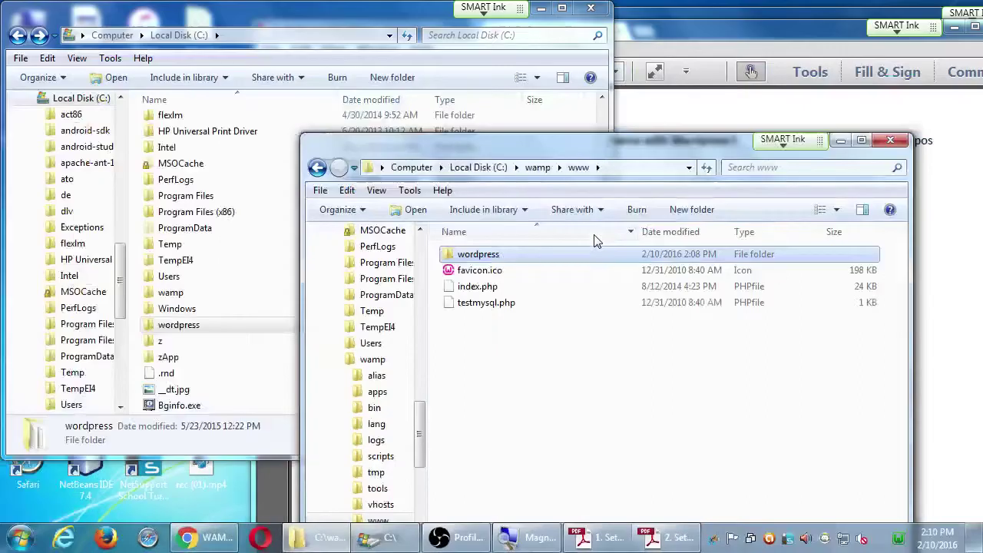
Step: Bring the '2. Setting Up WordPress' guide forward and scroll it to the Install WordPress steps
left_click(655, 524)
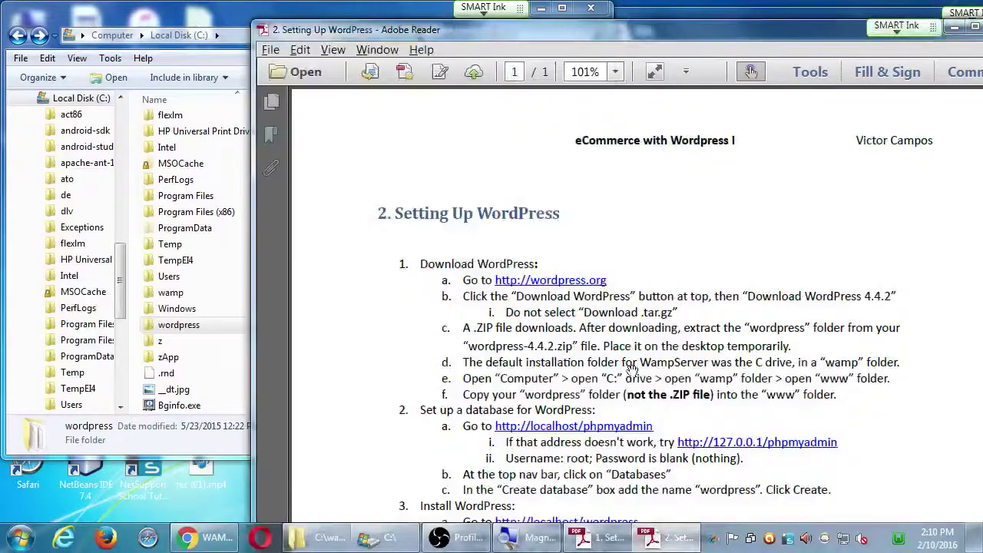
left_click_drag(614, 31, 599, 12)
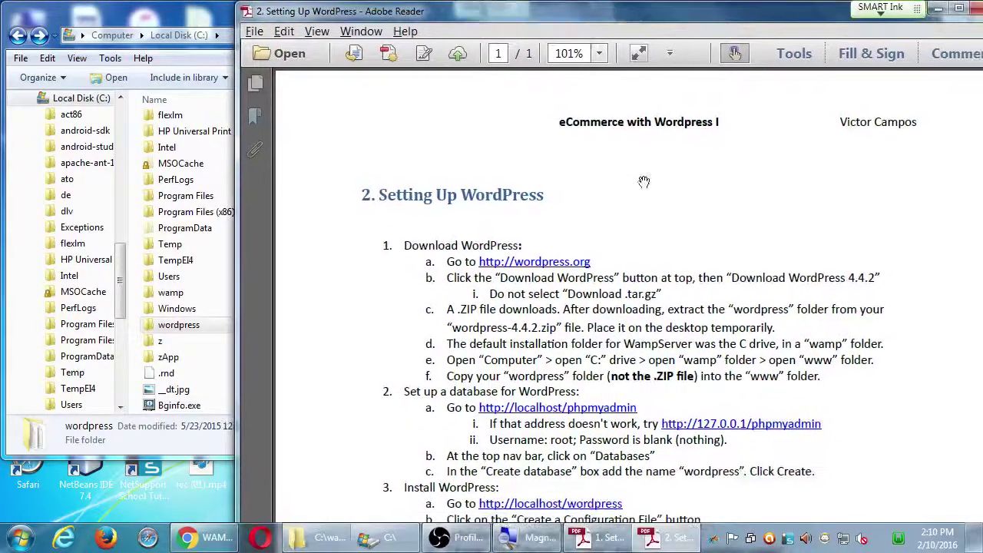
left_click_drag(833, 391, 816, 283)
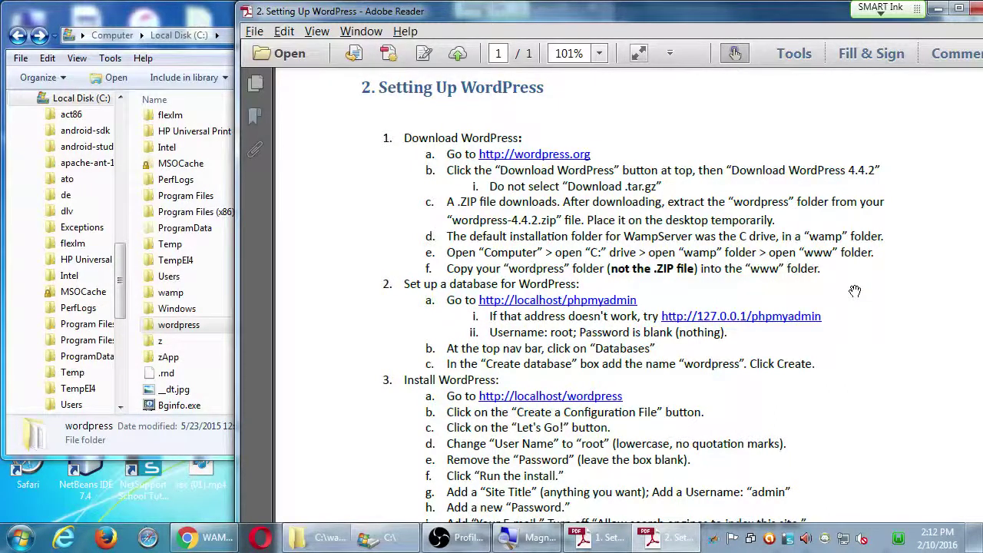
Step: Check the wordpress folder in the www window, then maximize Chrome's WampServer homepage
left_click(348, 536)
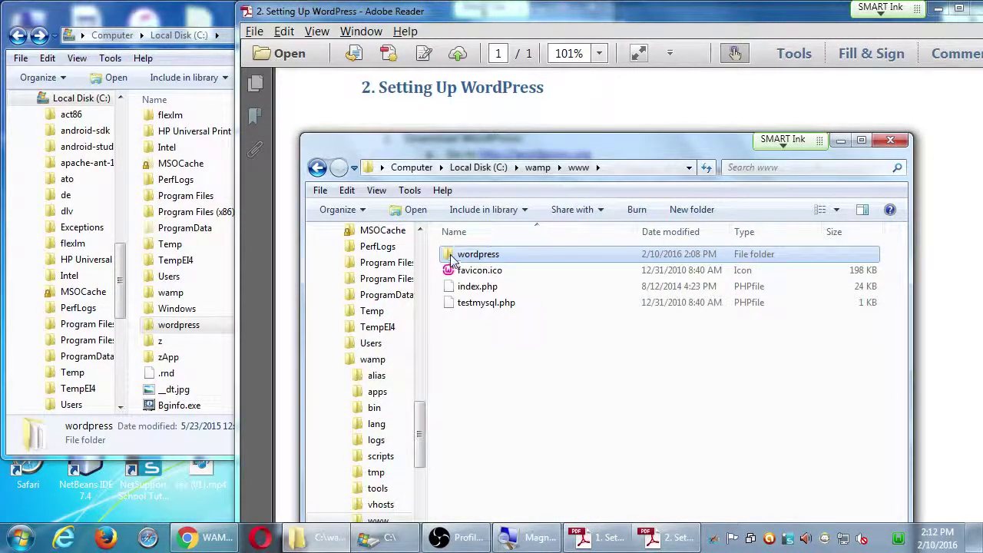
mouse_move(453, 261)
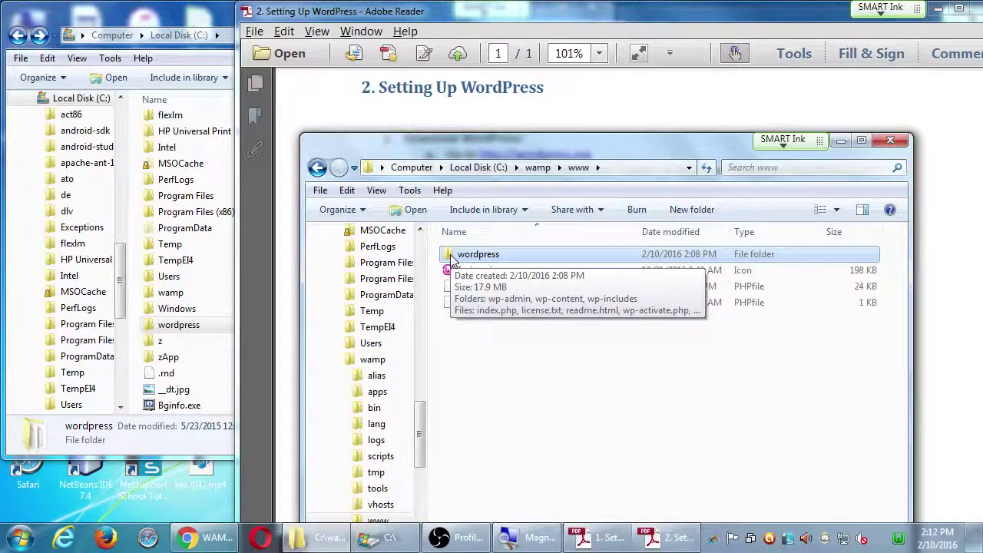
left_click(204, 537)
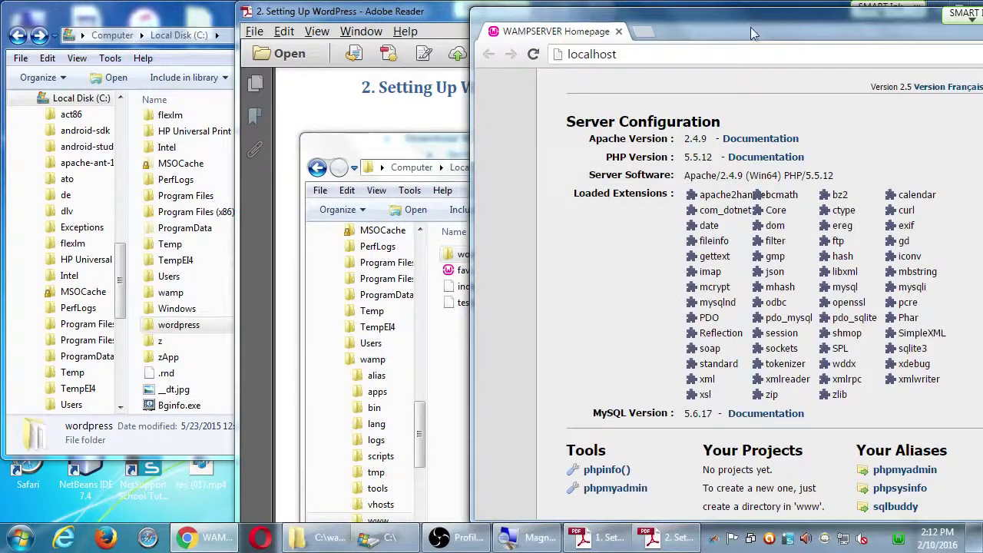
left_click_drag(750, 26, 510, 0)
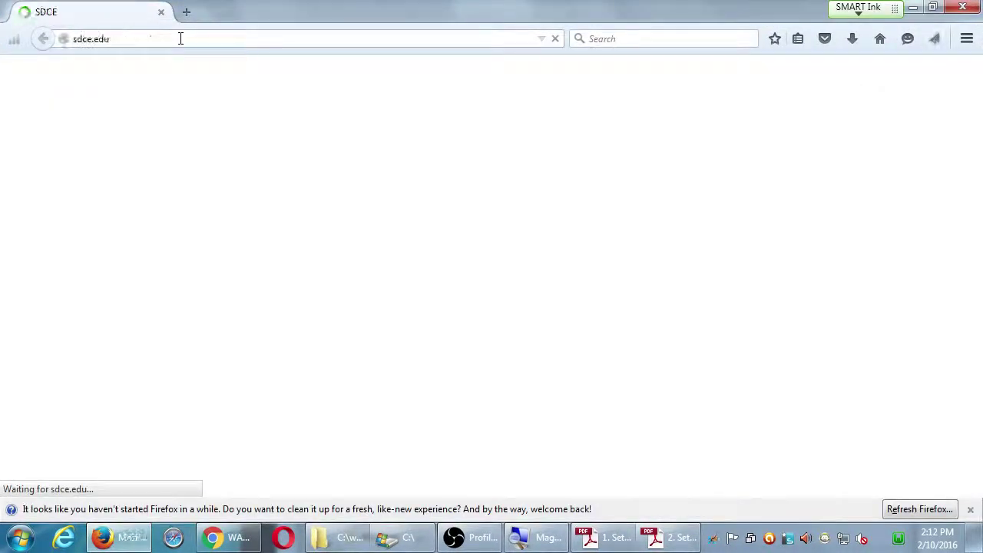
left_click(180, 39)
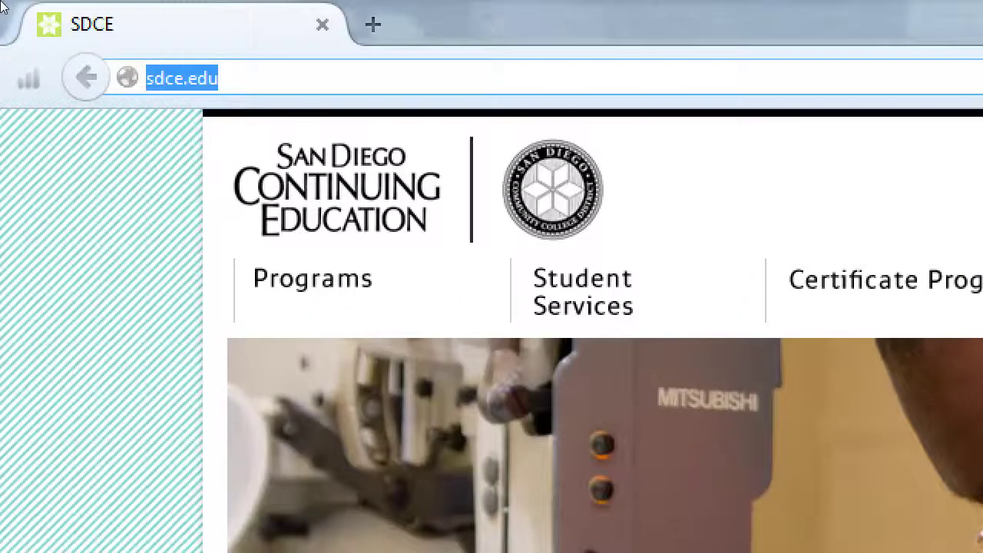
type("http://")
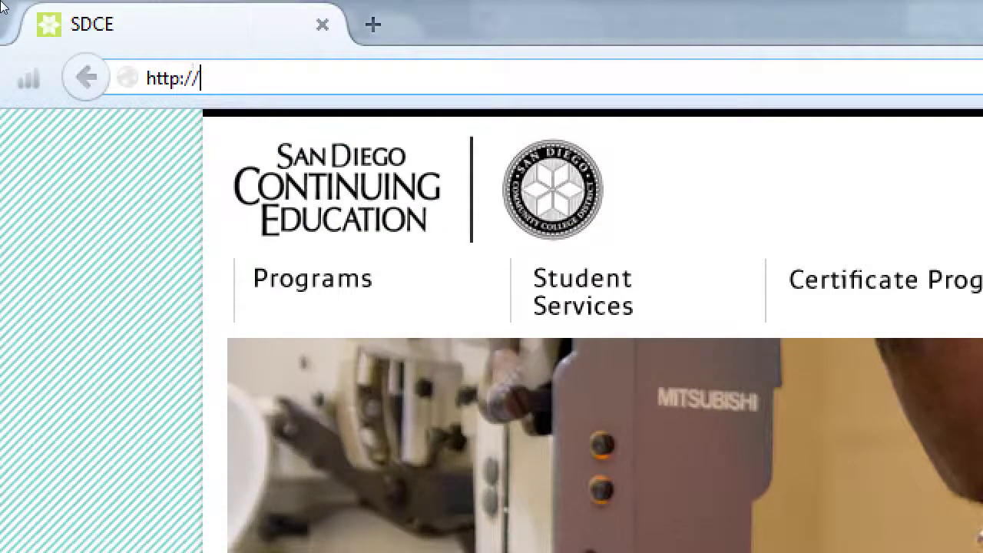
type("localhost")
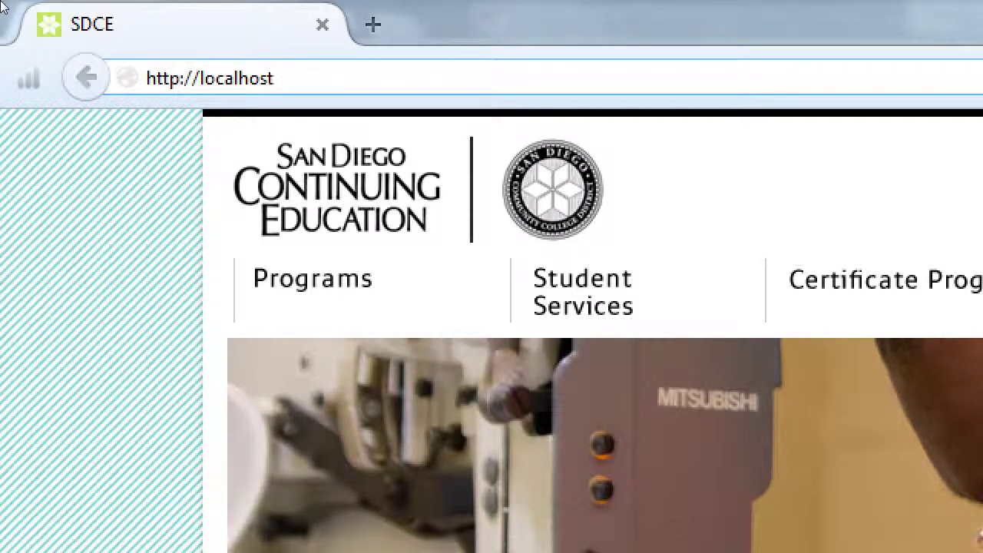
type(".com")
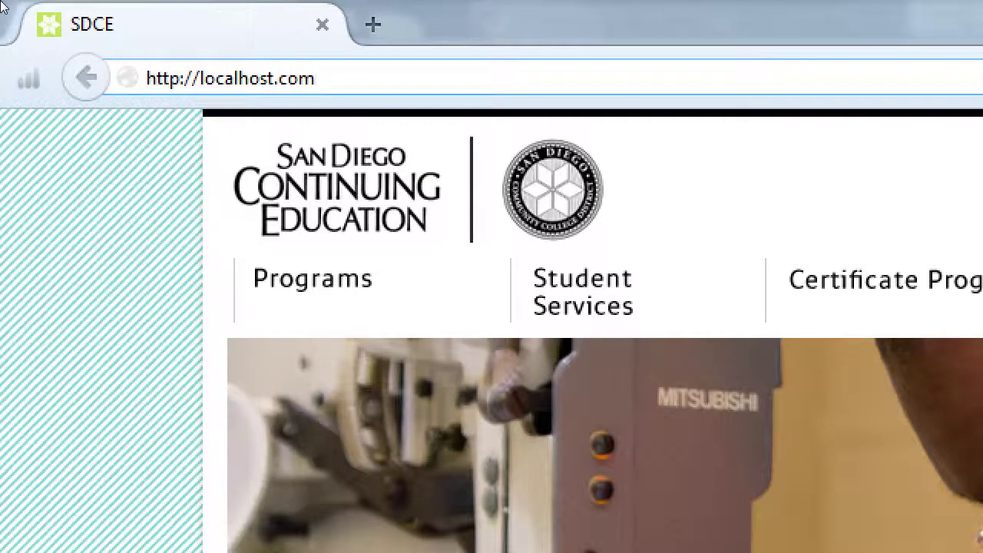
key("BackSpace")
key("BackSpace")
key("BackSpace")
key("Return")
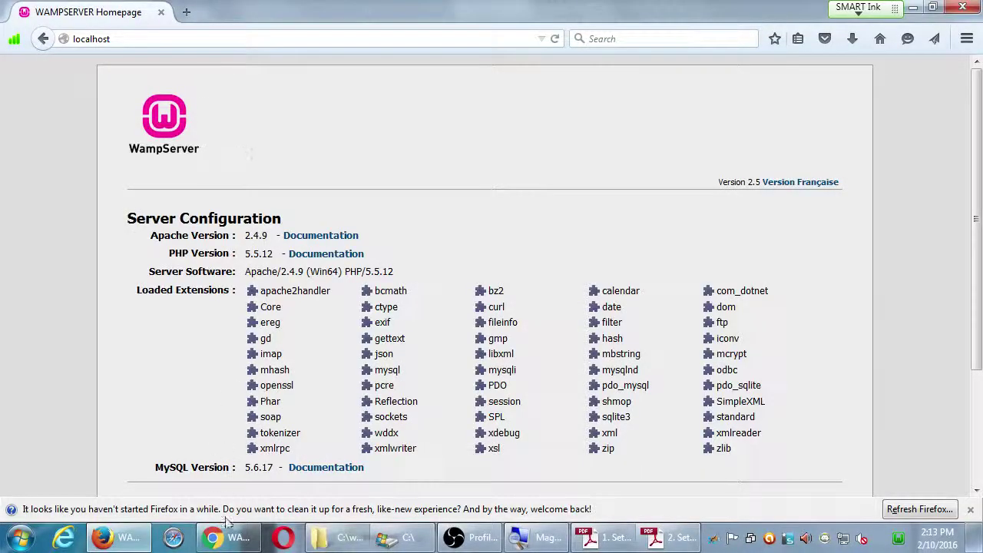
Step: Reload the WampServer homepage in Chrome, then bring the C:\wamp\www folder window to the front
left_click(223, 536)
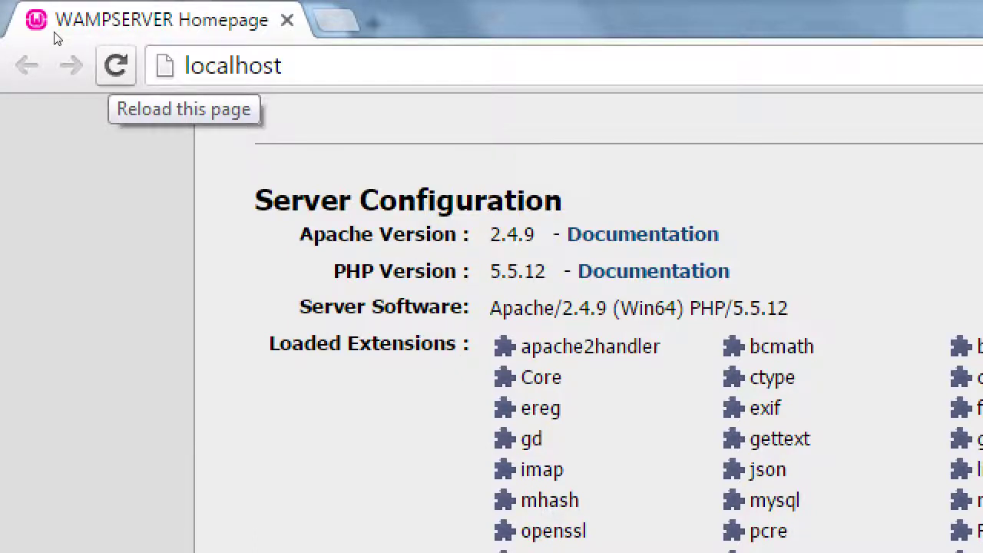
key("F5")
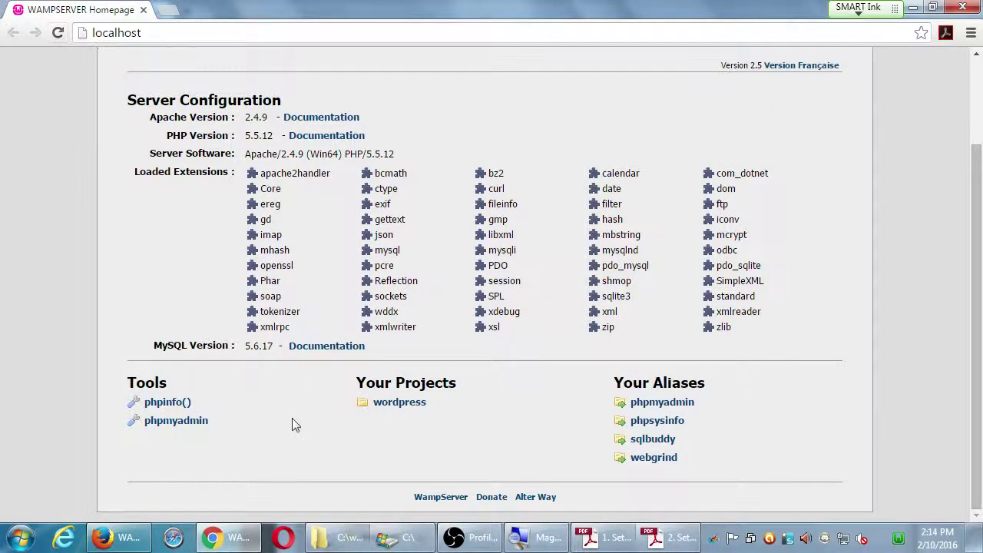
left_click(346, 540)
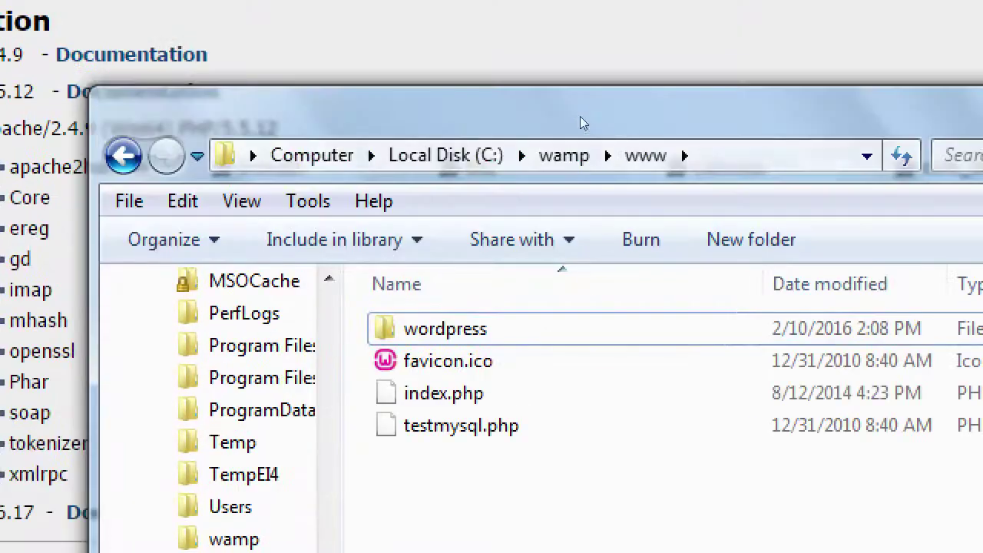
Step: Create a new folder named myshop in the www folder
key("ctrl+shift+n")
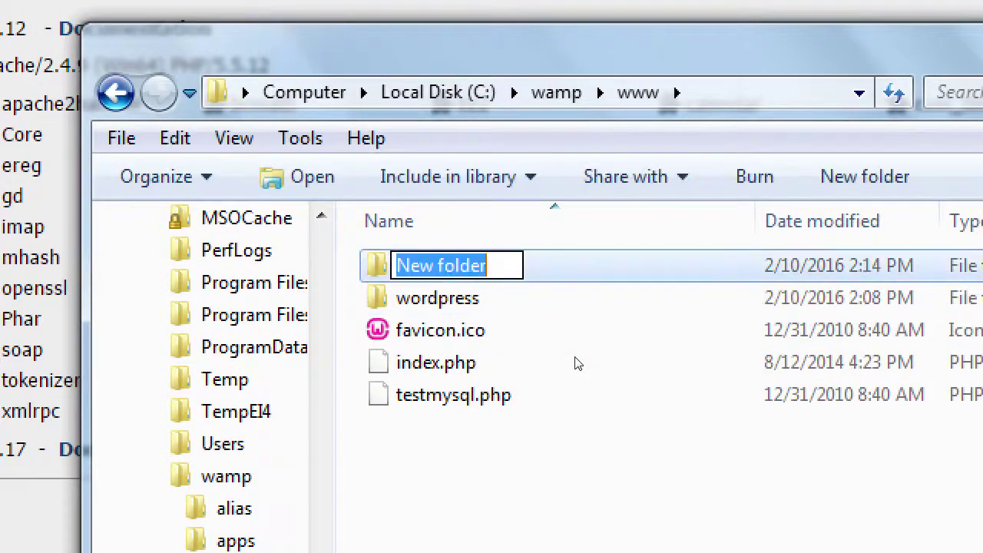
type("myshop")
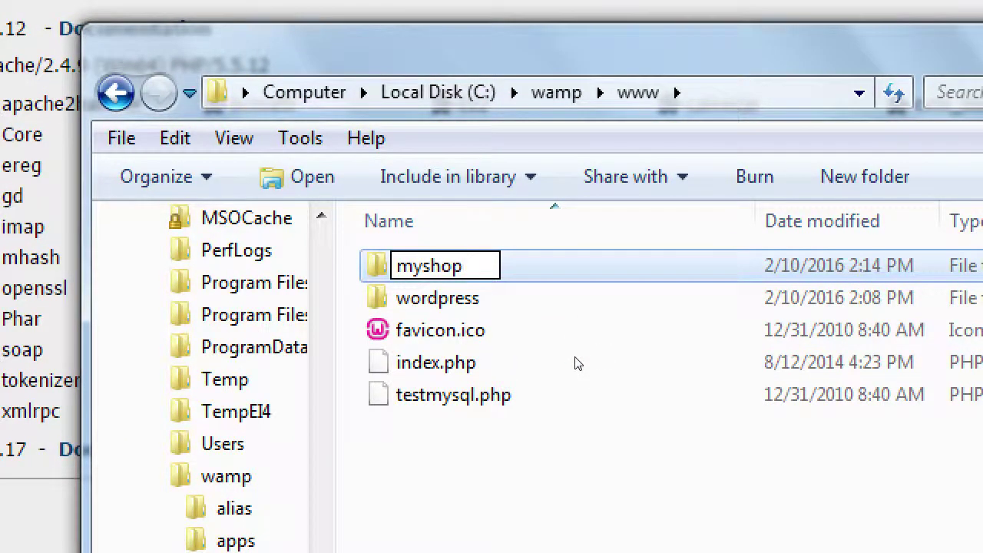
key("Return")
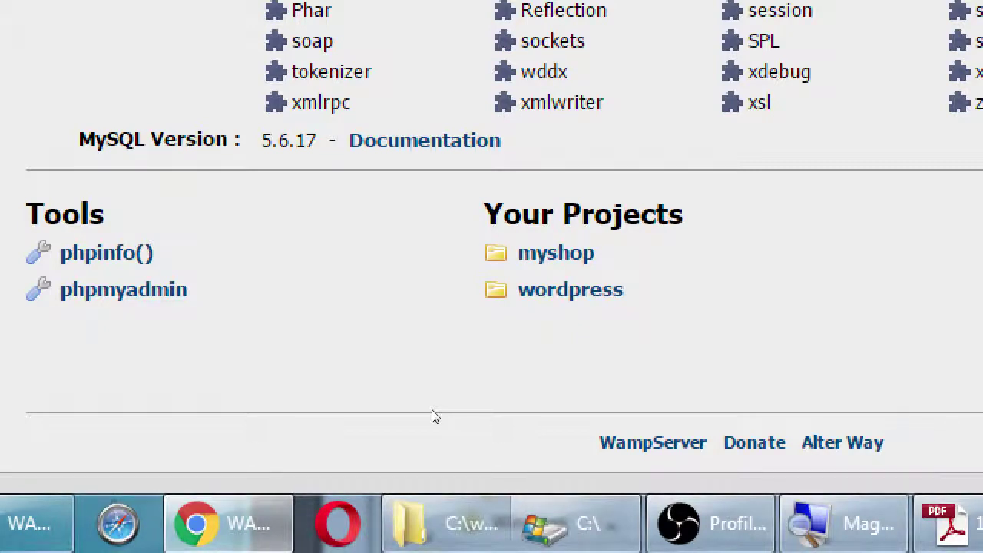
Step: Delete the myshop folder and refresh the WampServer page so only wordpress is listed
key("alt+Tab")
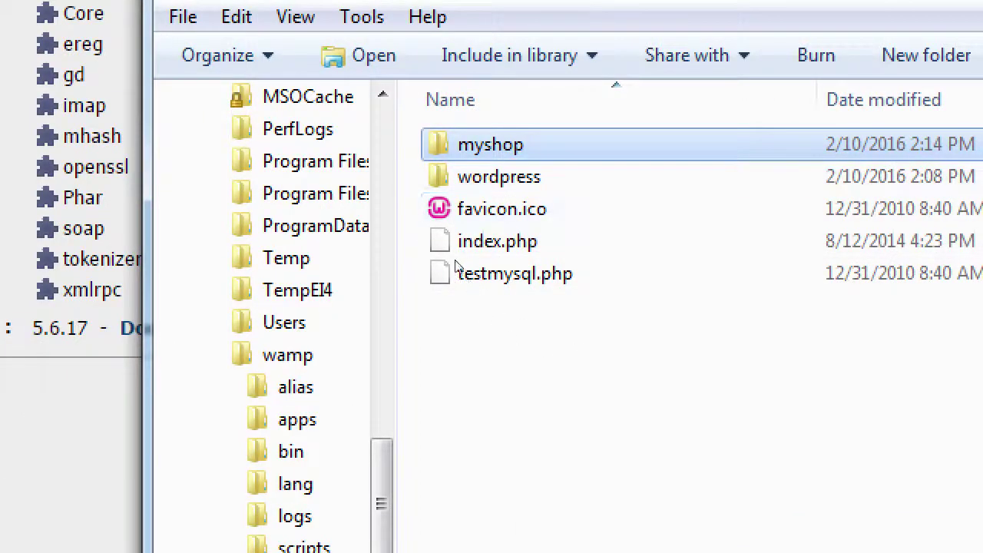
key("Delete")
key("Return")
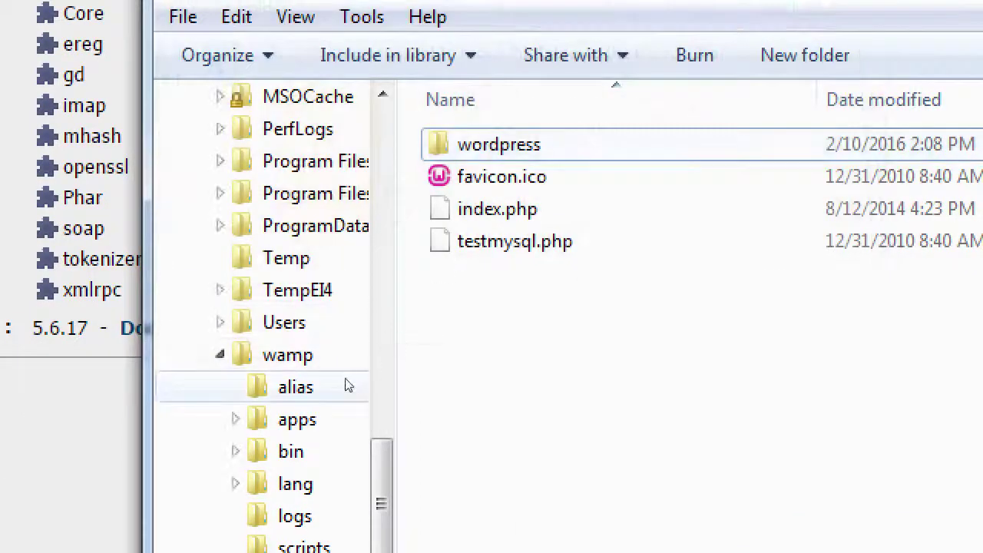
key("alt+Tab")
key("F5")
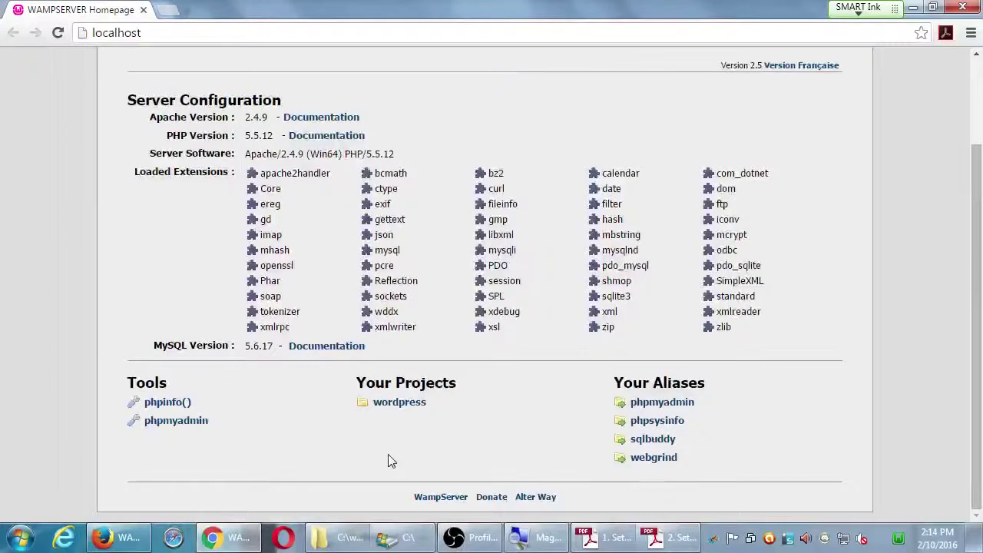
left_click(659, 539)
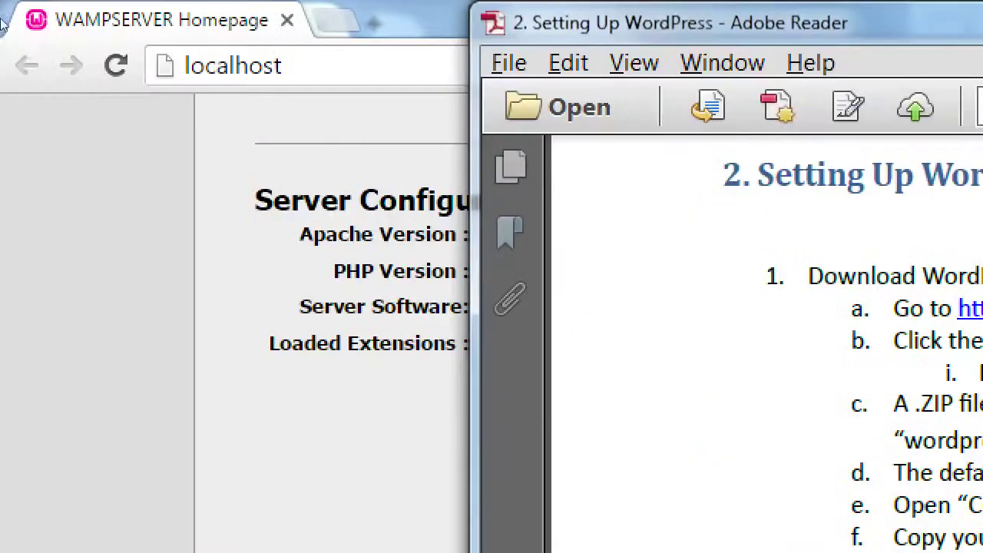
left_click(39, 56)
key("ctrl+l")
key("End")
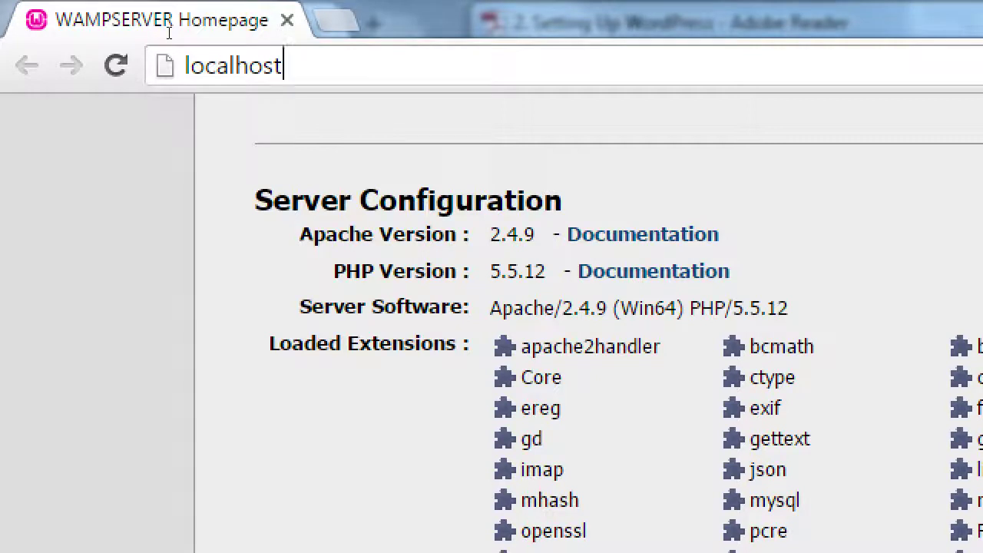
key("Home")
type("http://")
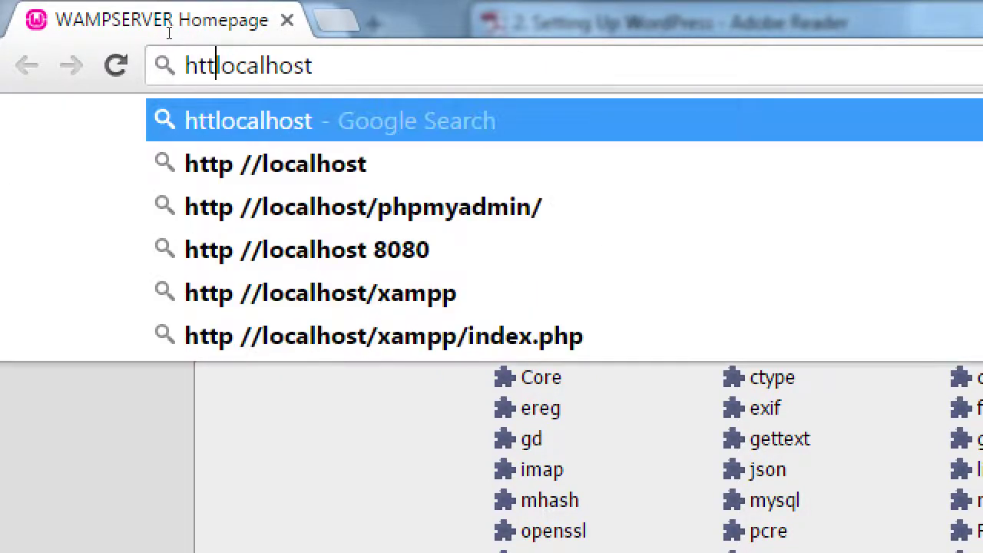
key("End")
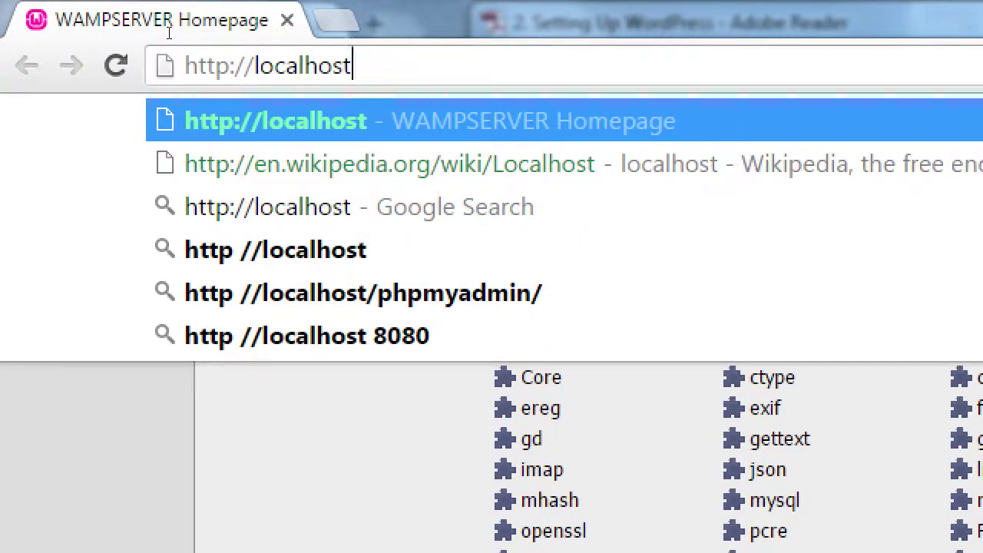
type("/php")
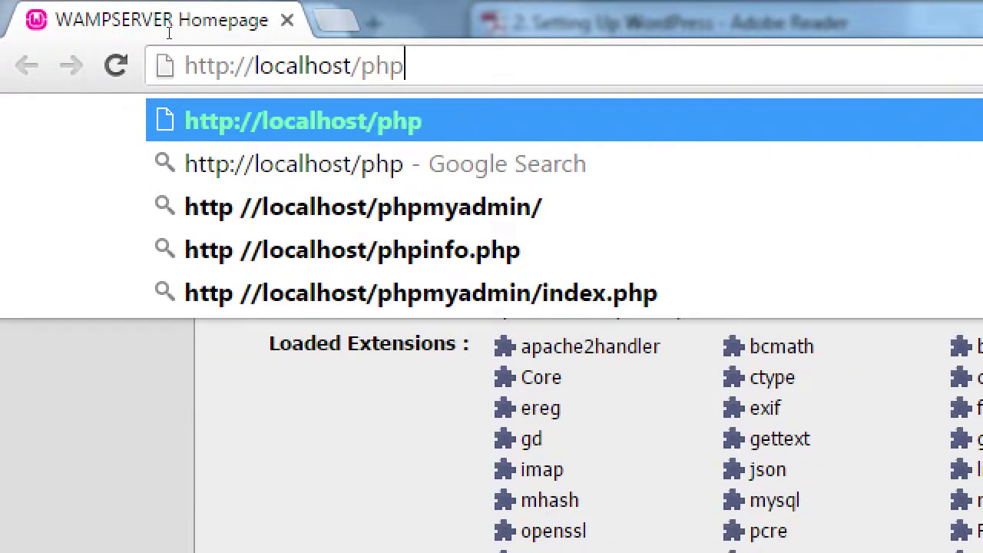
type("myadmin")
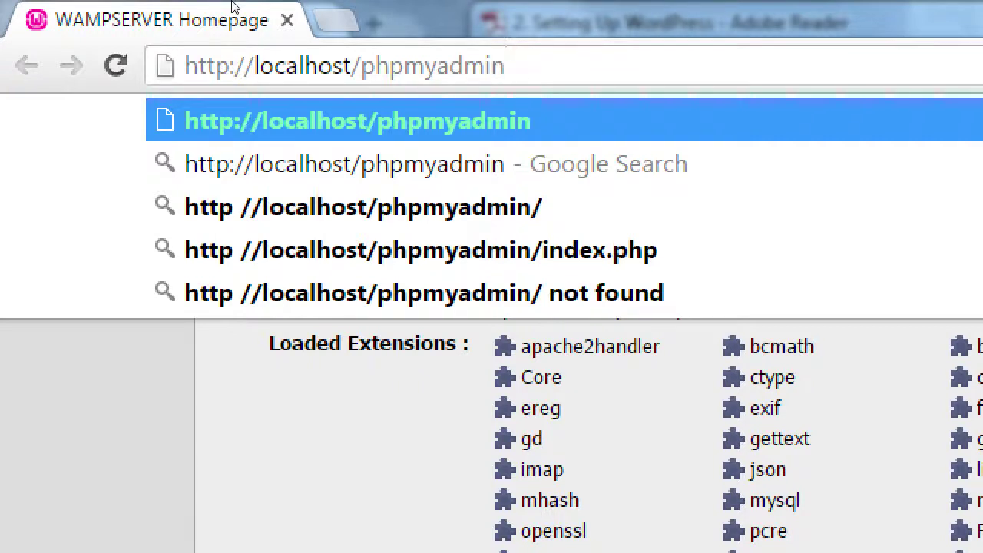
Step: Open phpMyAdmin, trimming the extra address text to load its plain localhost/phpmyadmin page
key("Return")
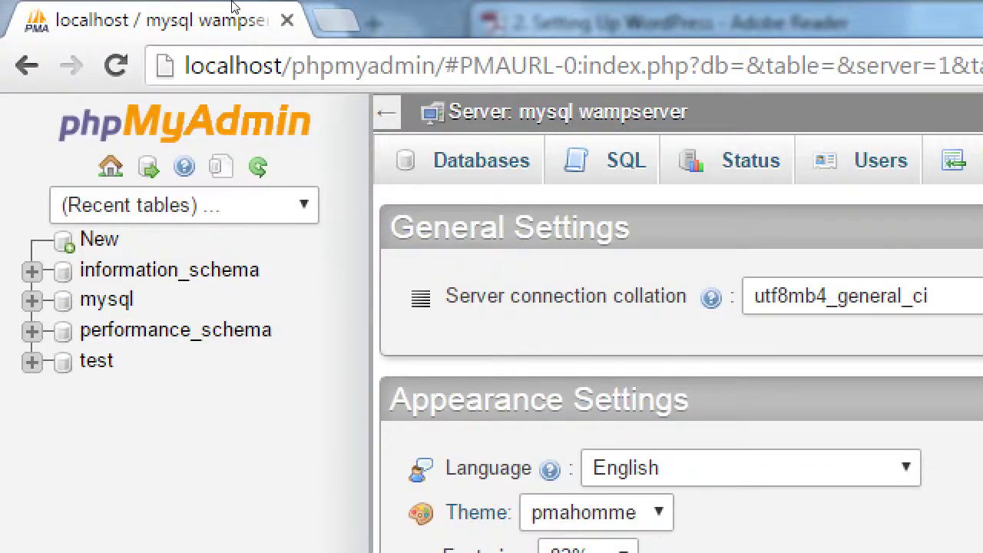
left_click(224, 49)
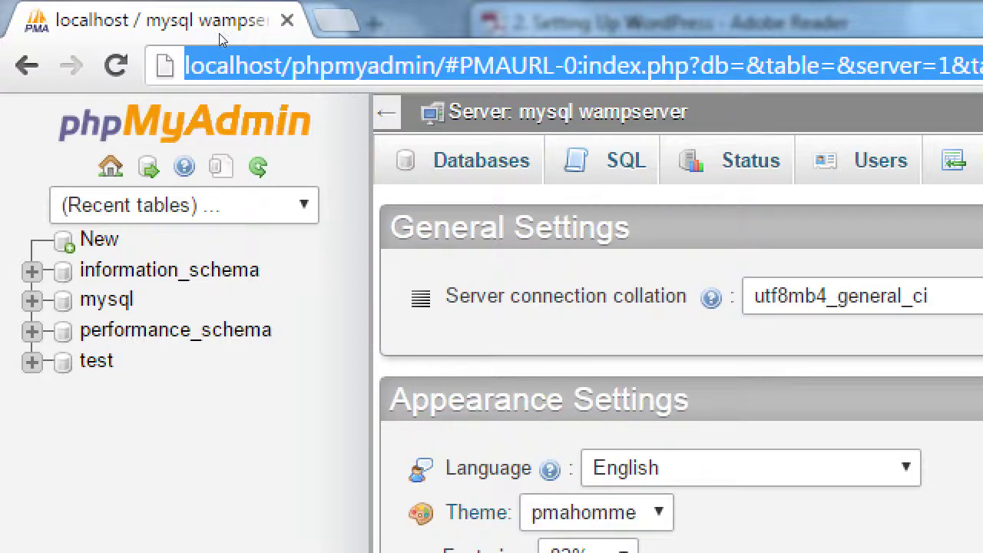
left_click(219, 52)
key("shift+End")
key("Delete")
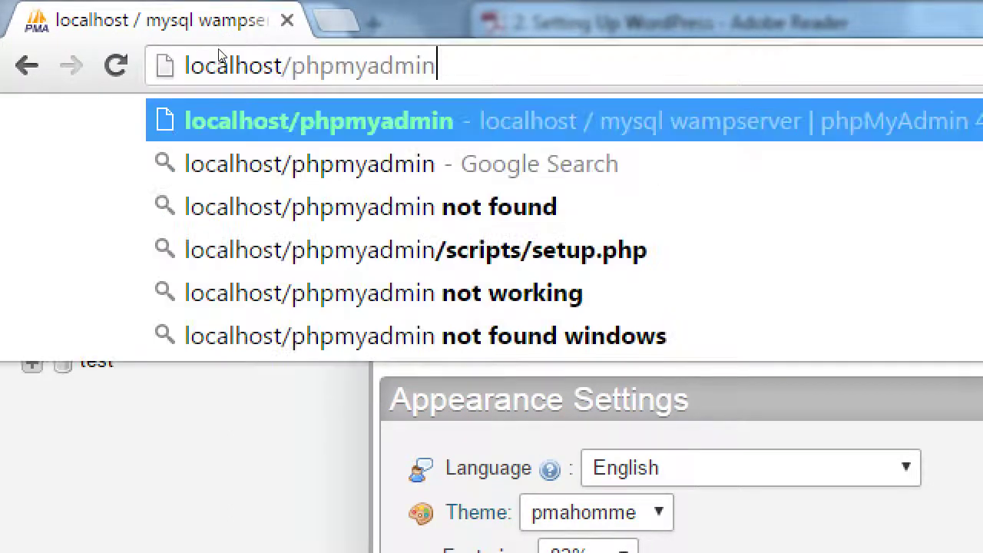
key("Return")
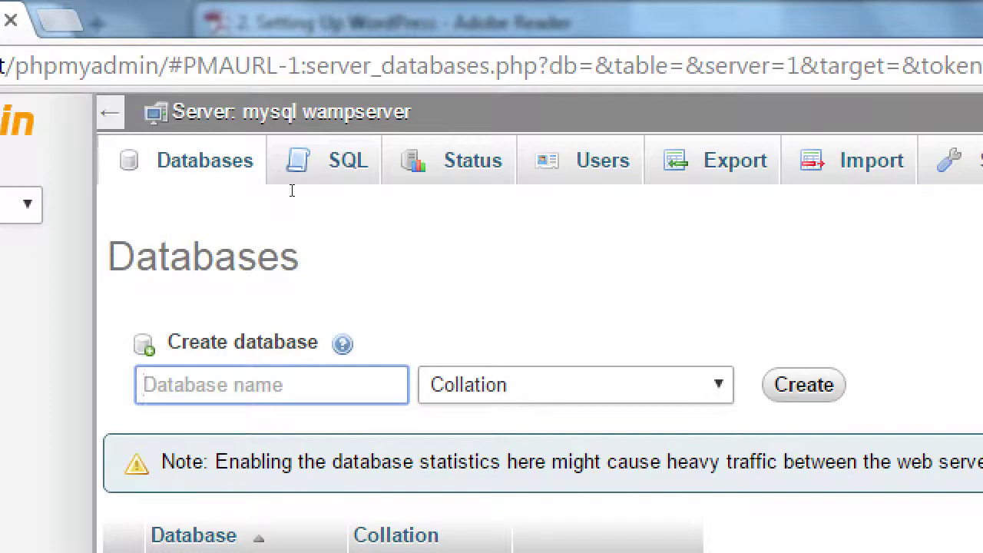
Step: Create a new database named wordpress
type("woredpre")
key("BackSpace")
key("BackSpace")
key("BackSpace")
key("BackSpace")
key("BackSpace")
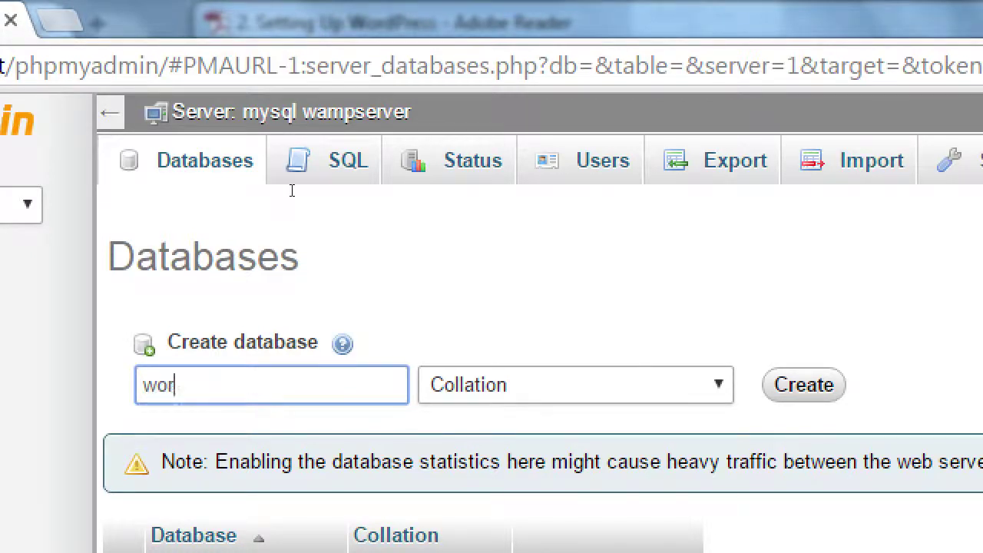
type("p")
key("BackSpace")
type("dpress")
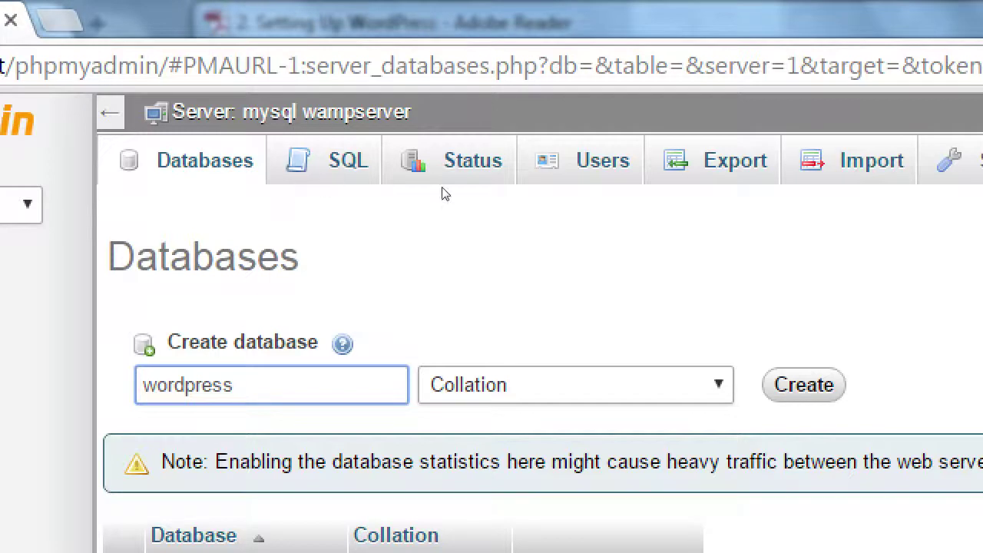
key("Return")
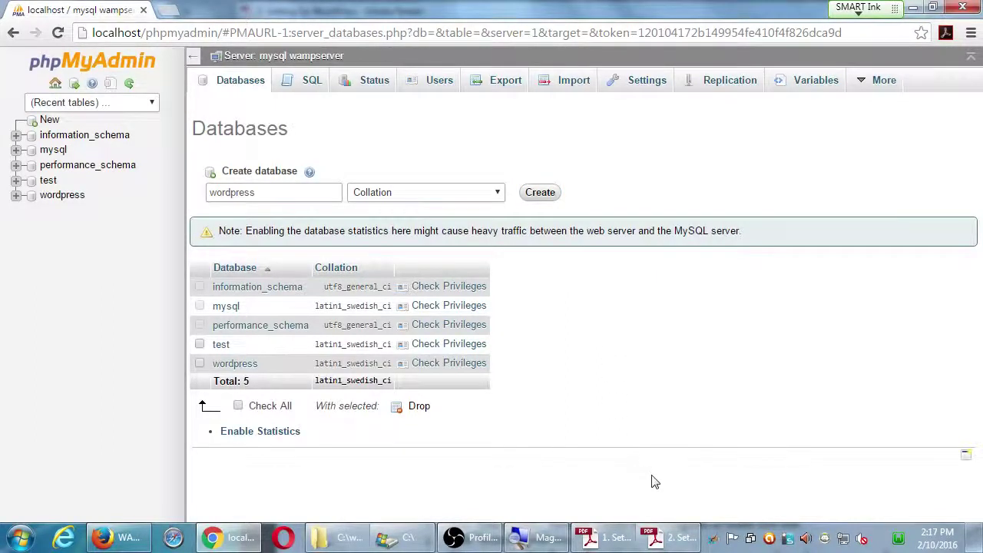
Step: Switch to the '2. Setting Up WordPress' guide window in Adobe Reader
mouse_move(662, 535)
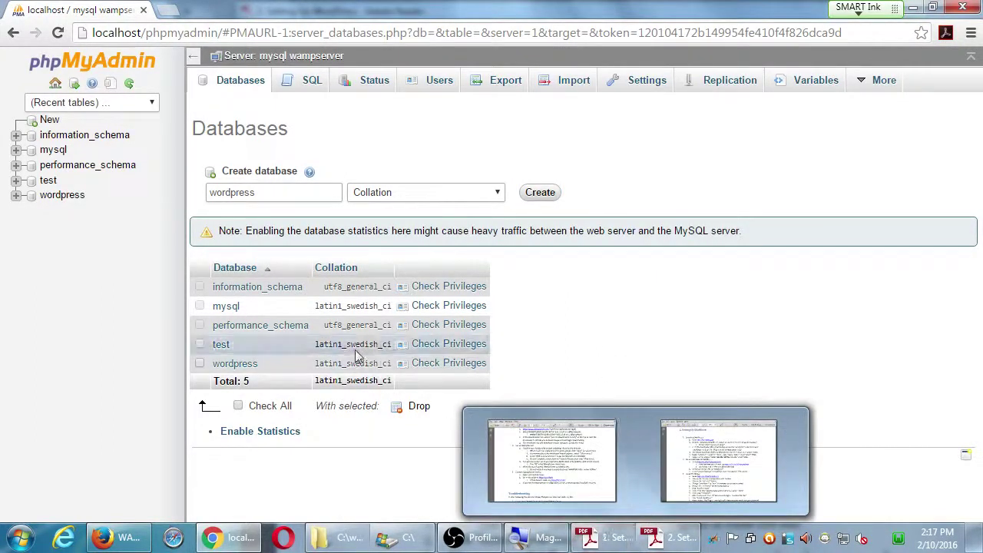
left_click(669, 537)
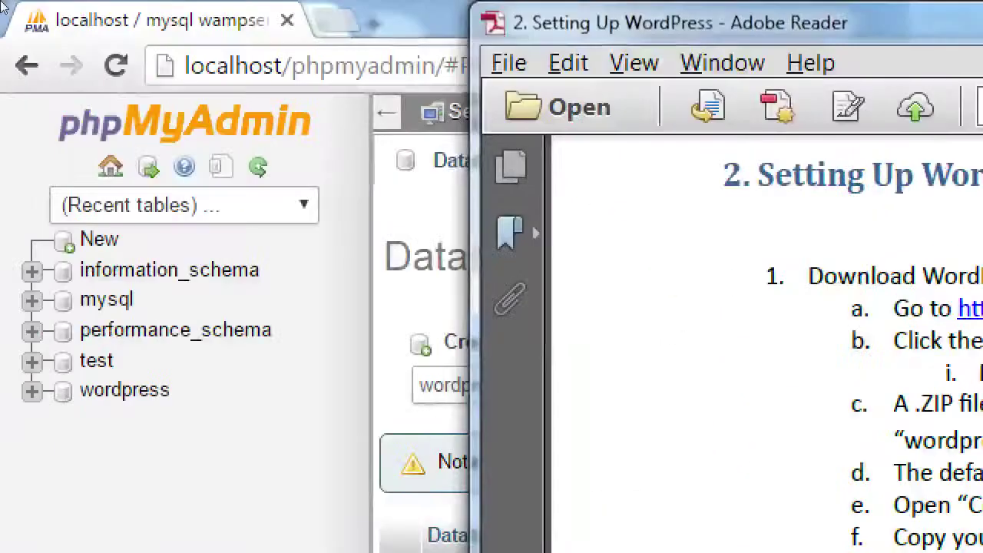
left_click(214, 23)
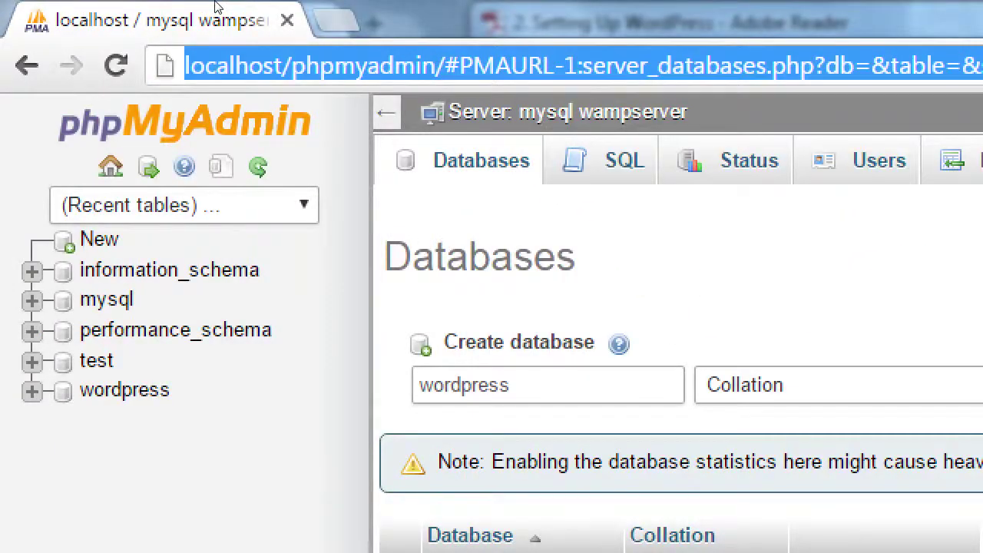
type("ht")
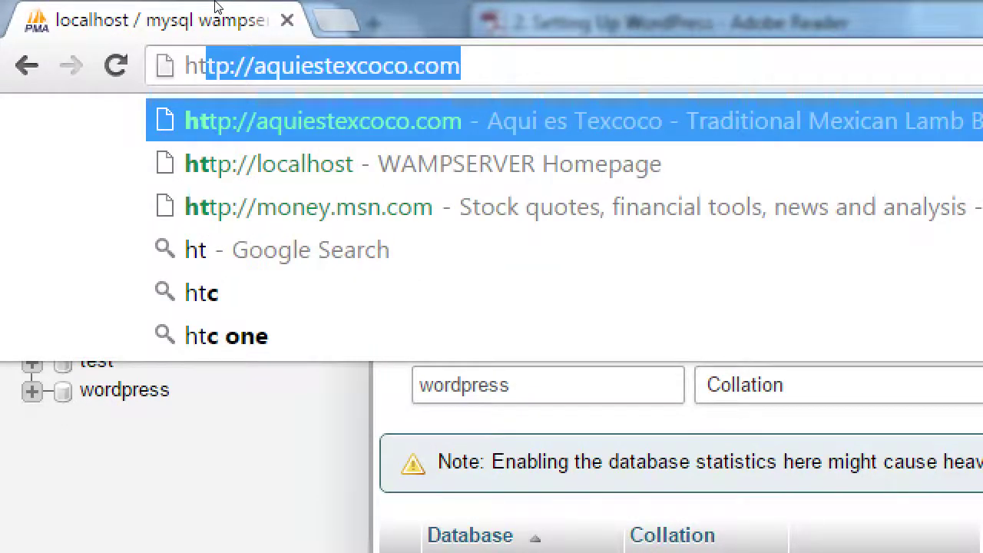
type("tp://l")
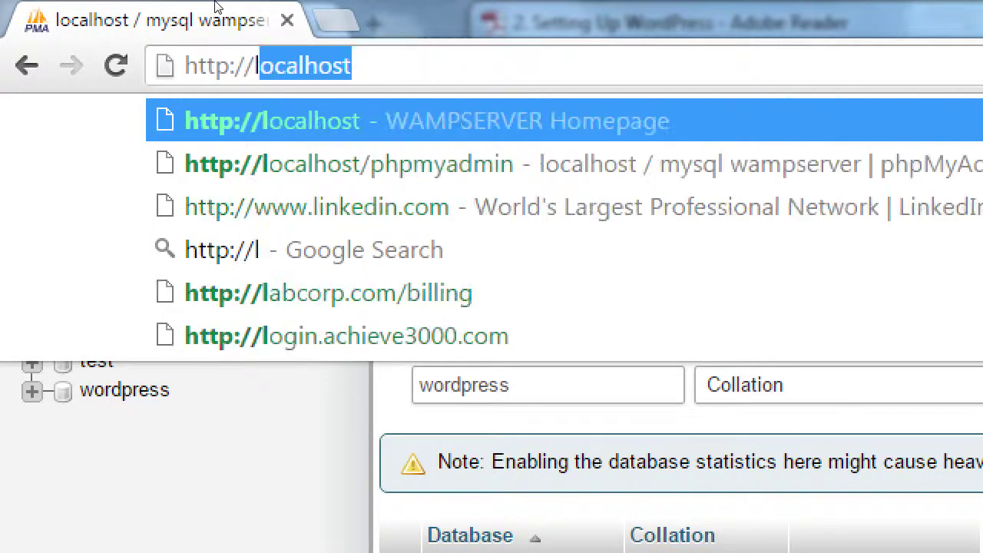
type("o")
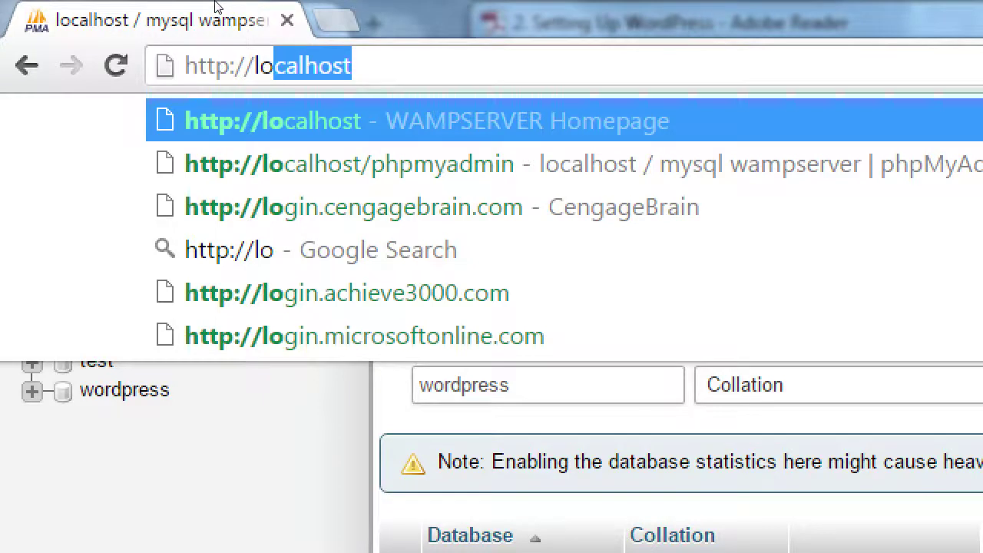
key("Left")
key("Left")
key("Left")
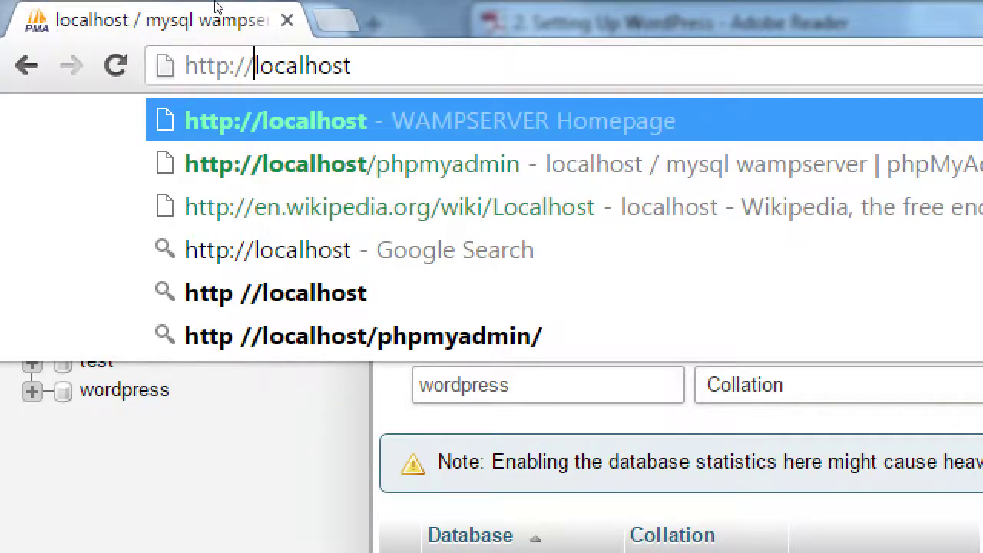
key("shift+Left")
key("shift+Left")
key("shift+Left")
key("shift+Left")
key("shift+Left")
key("shift+Left")
key("shift+Left")
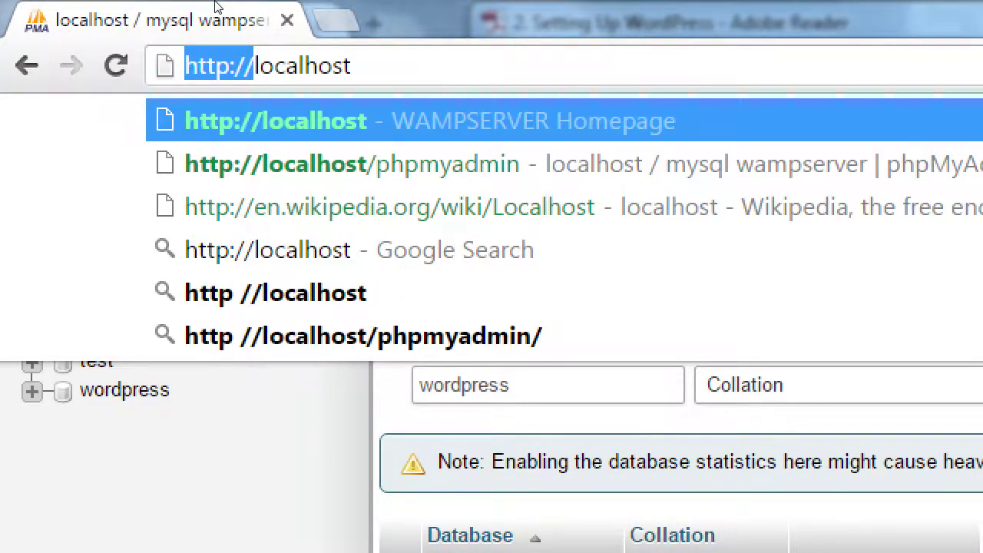
key("End")
type("/")
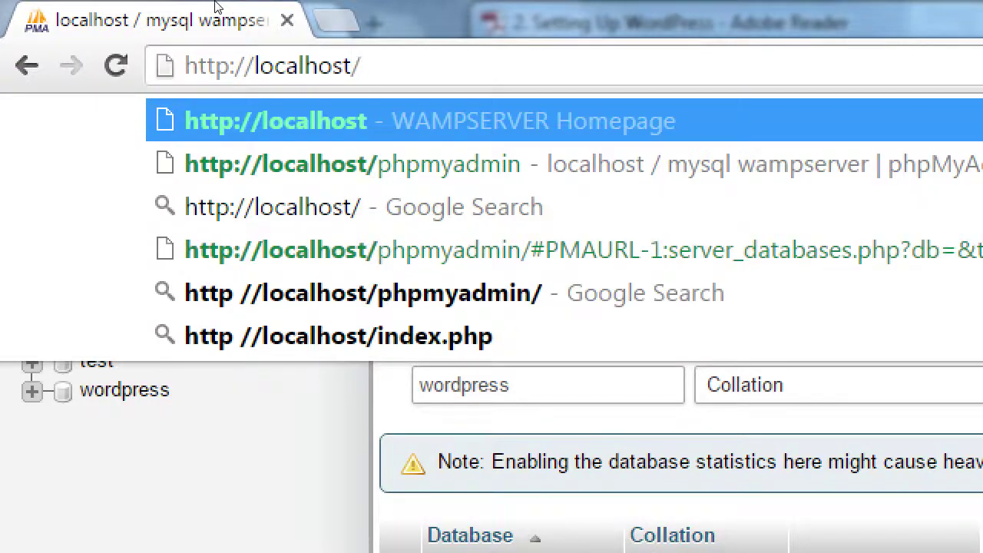
type("wordres")
key("BackSpace")
key("BackSpace")
key("BackSpace")
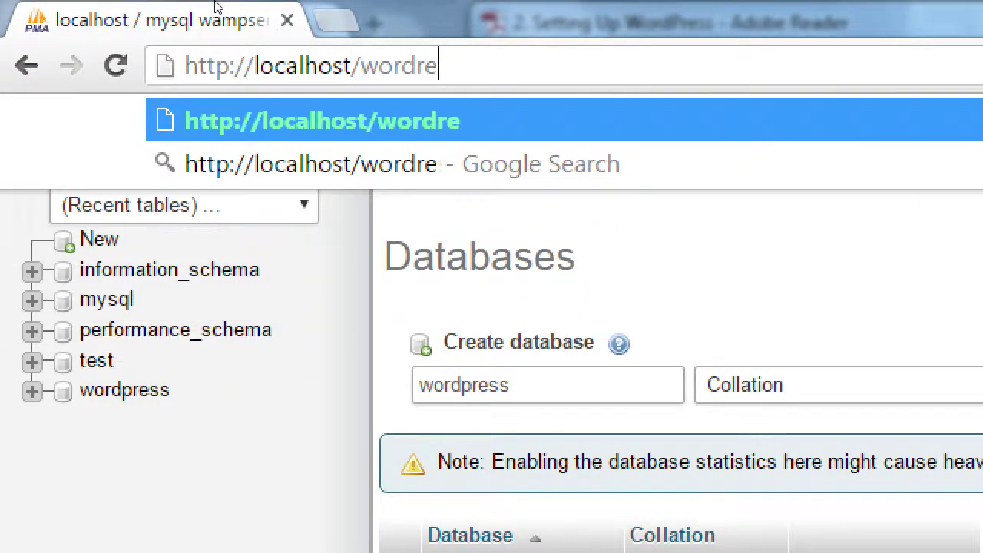
type("press")
key("Return")
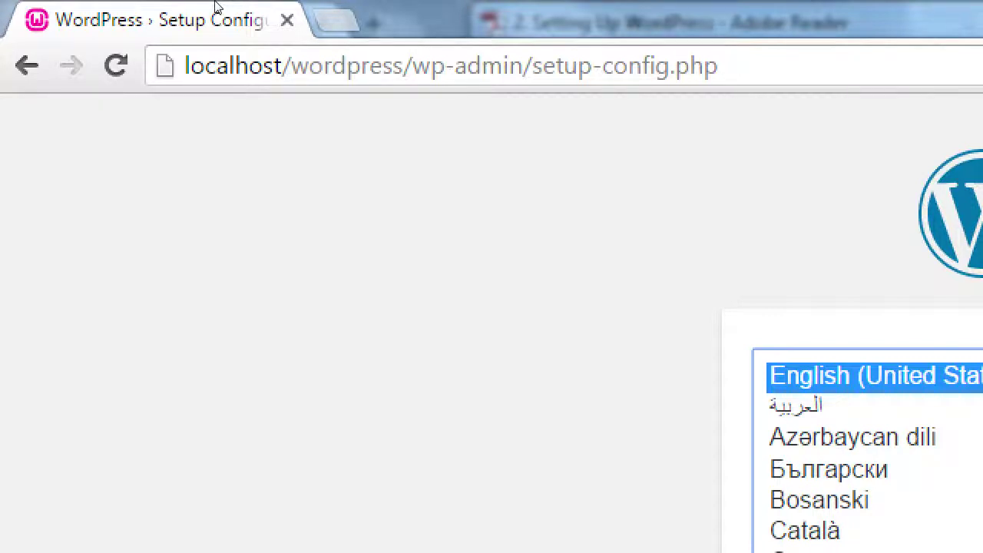
Step: Strip the wp-admin path from the setup page address, leaving localhost/wordpress
key("ctrl+l")
key("Left")
key("ctrl+Right")
key("ctrl+Right")
key("ctrl+Right")
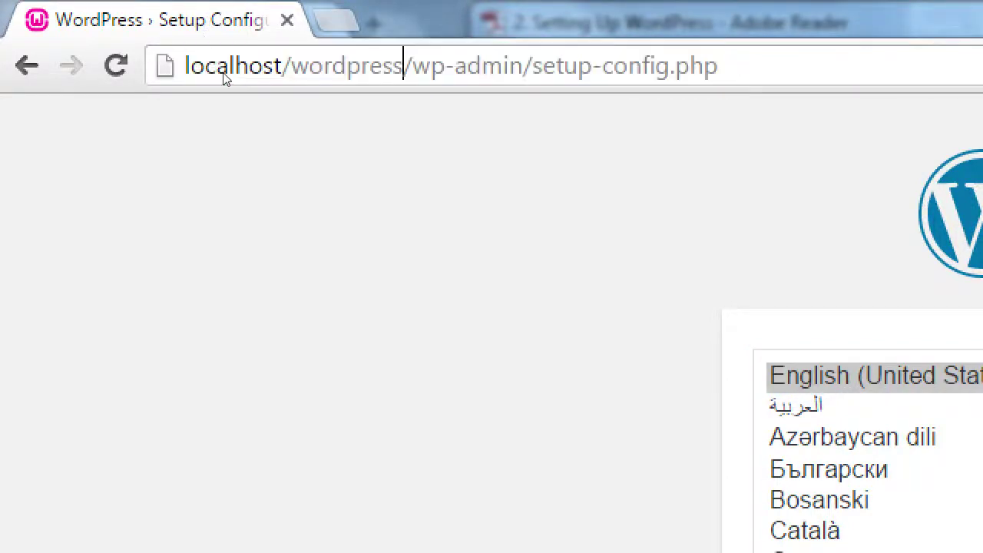
key("shift+End")
key("Delete")
type("s")
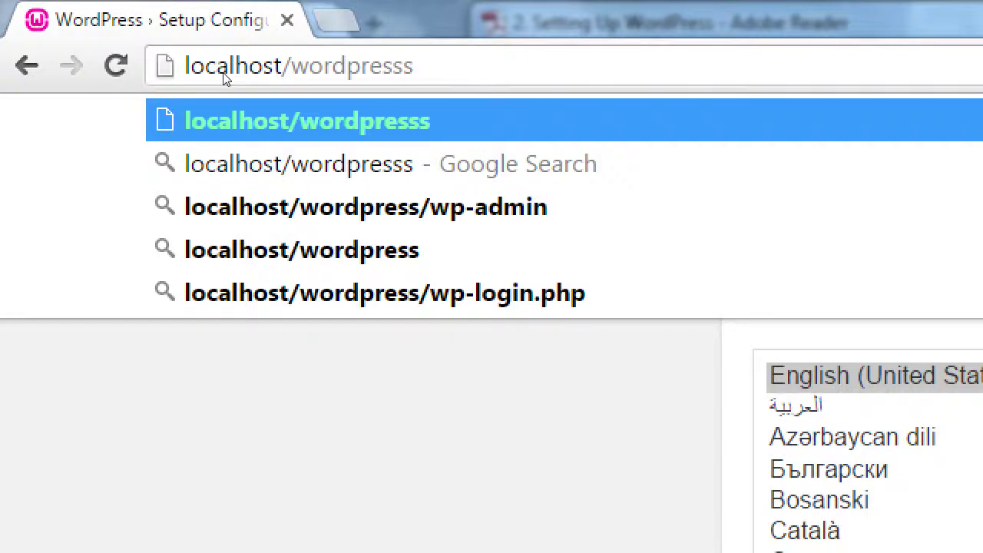
key("BackSpace")
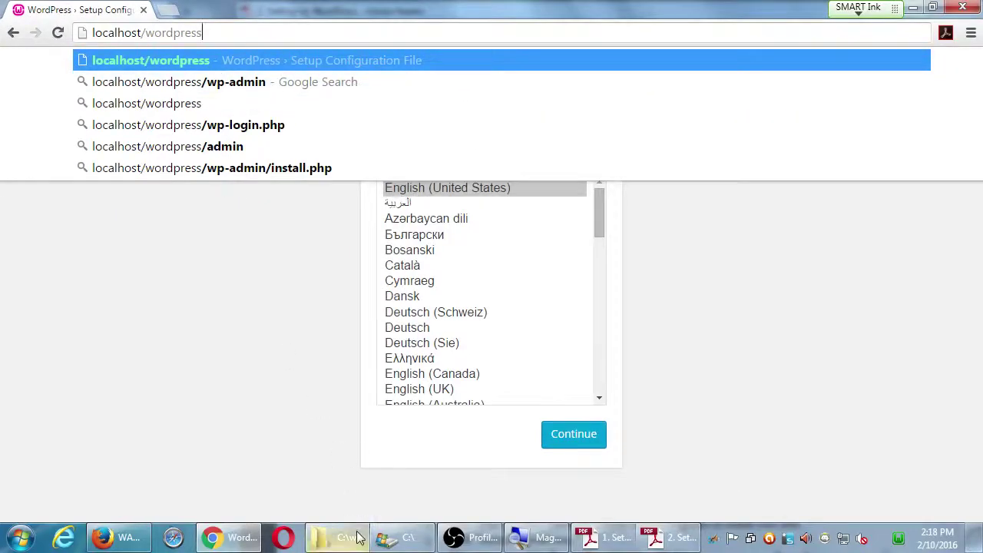
Step: Rename the wordpress folder in the www directory to mywordpress
left_click(357, 537)
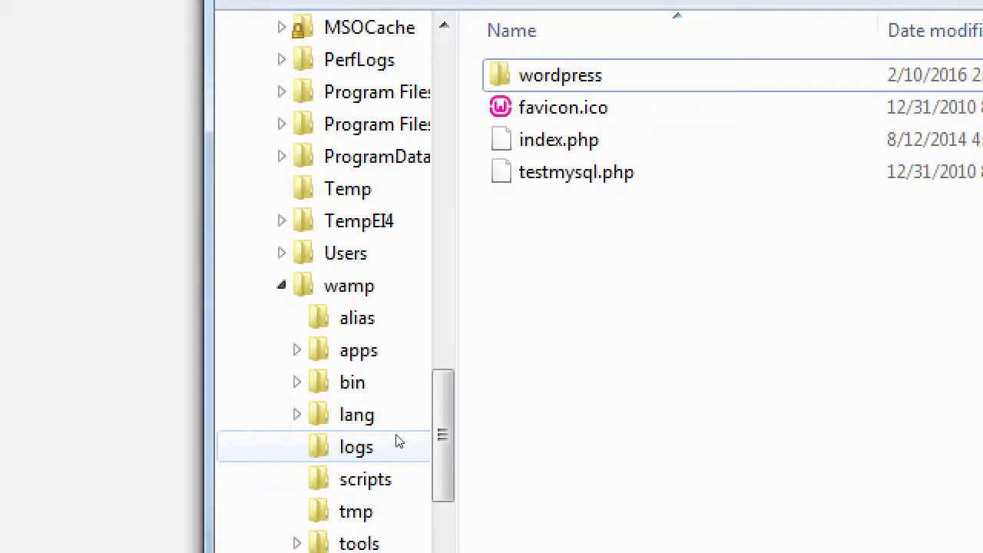
key("Down")
key("Up")
key("F2")
key("Home")
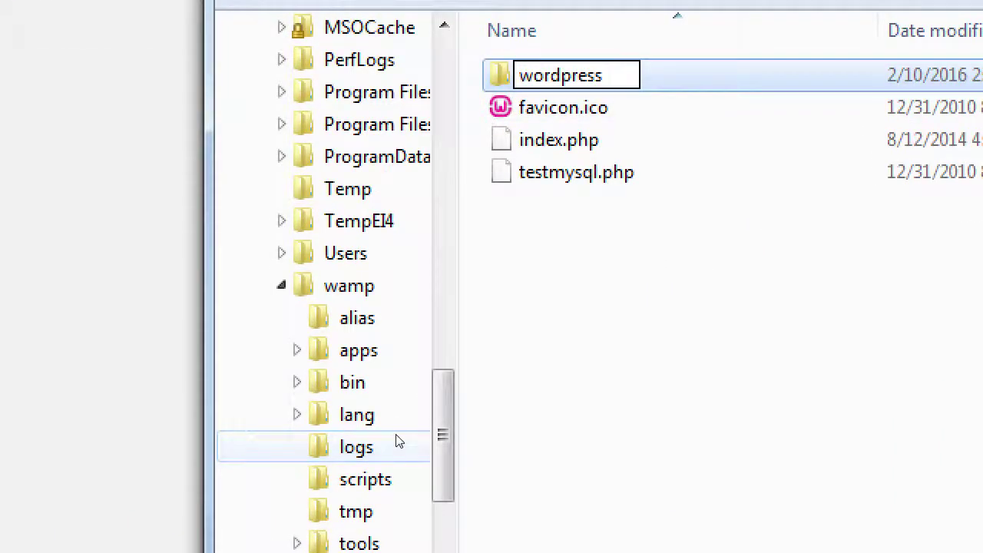
type("my")
key("Return")
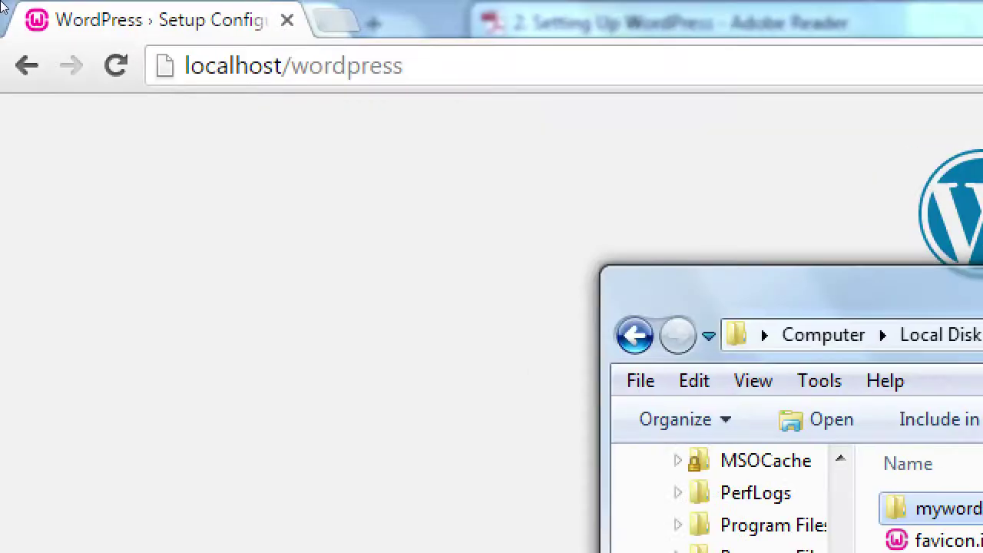
Step: Reload localhost/wordpress in Chrome to confirm it now returns Not Found
left_click(190, 29)
key("Return")
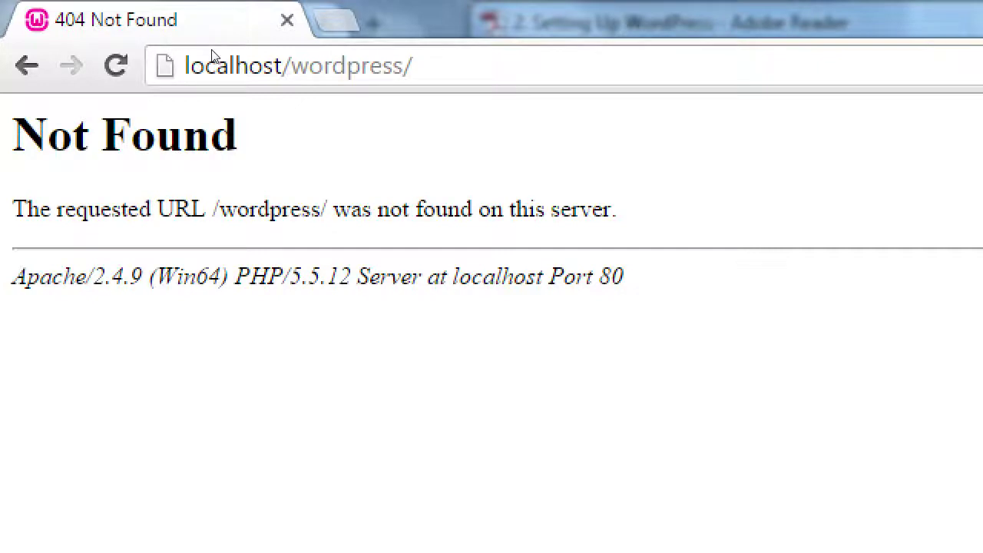
key("alt+Tab")
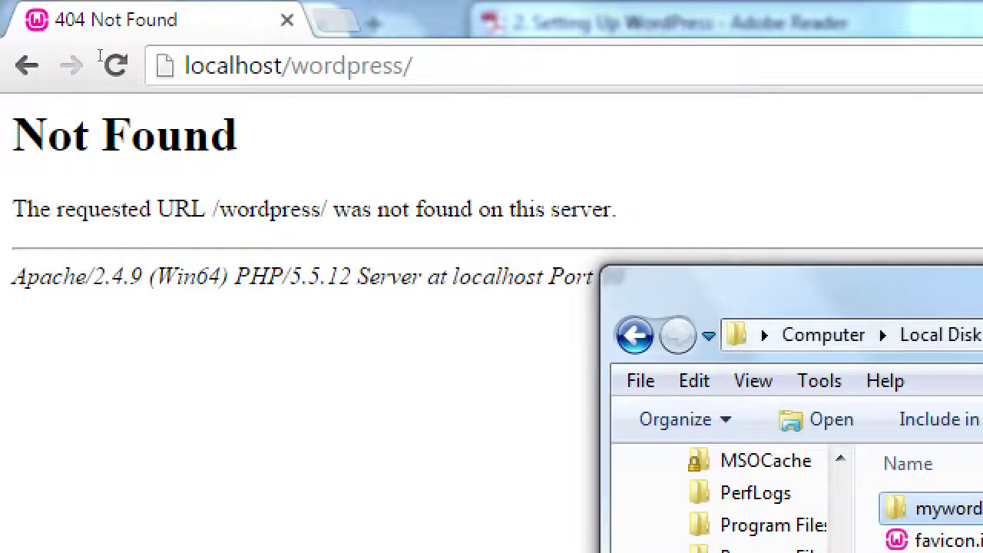
Step: Load the setup page from localhost/mywordpress
left_click(181, 34)
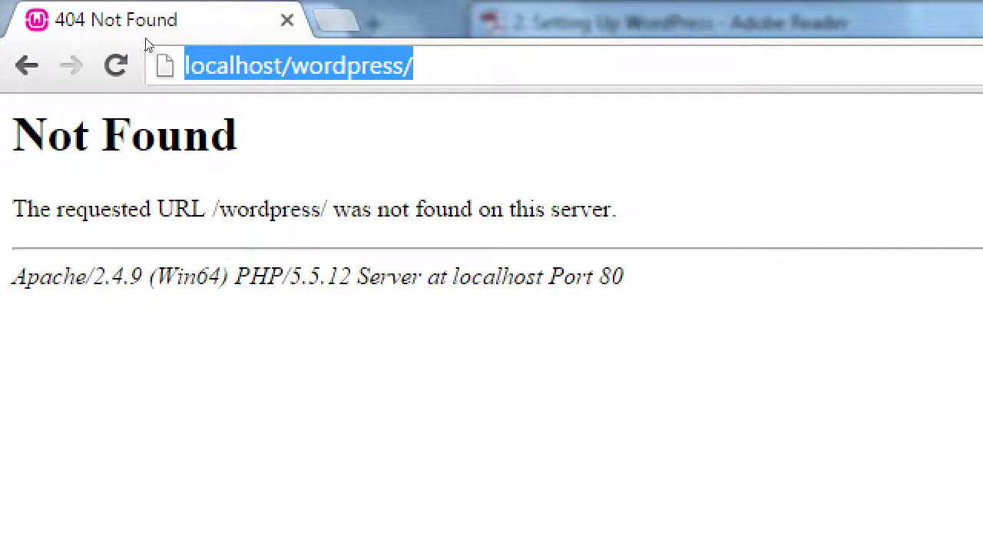
key("ctrl+Left")
type("my")
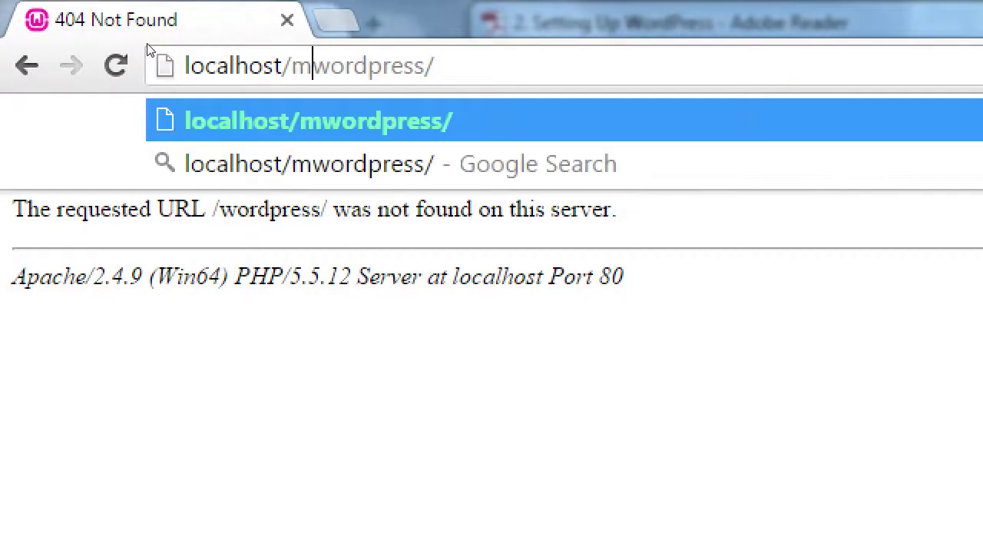
key("Return")
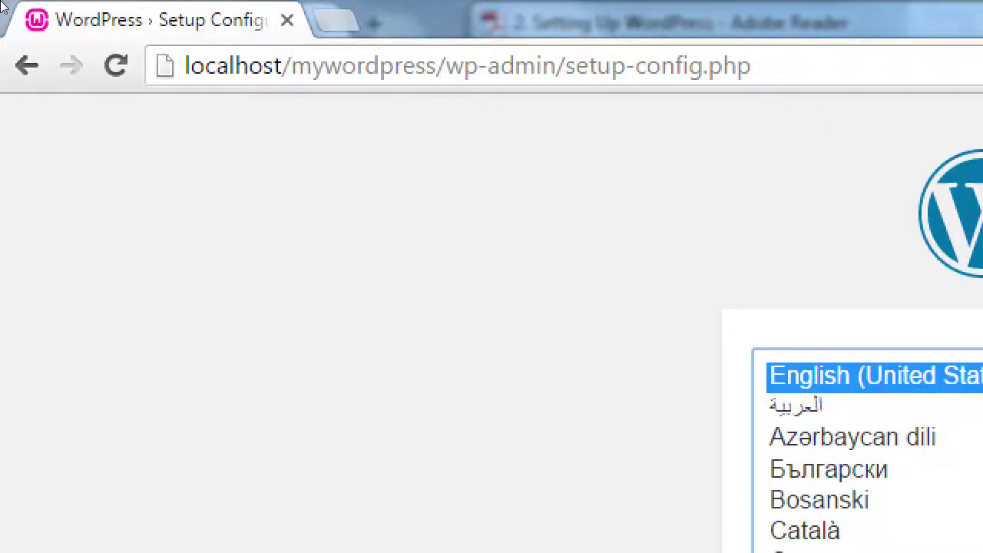
Step: Rename the mywordpress folder back to wordpress in Explorer
key("alt+Tab")
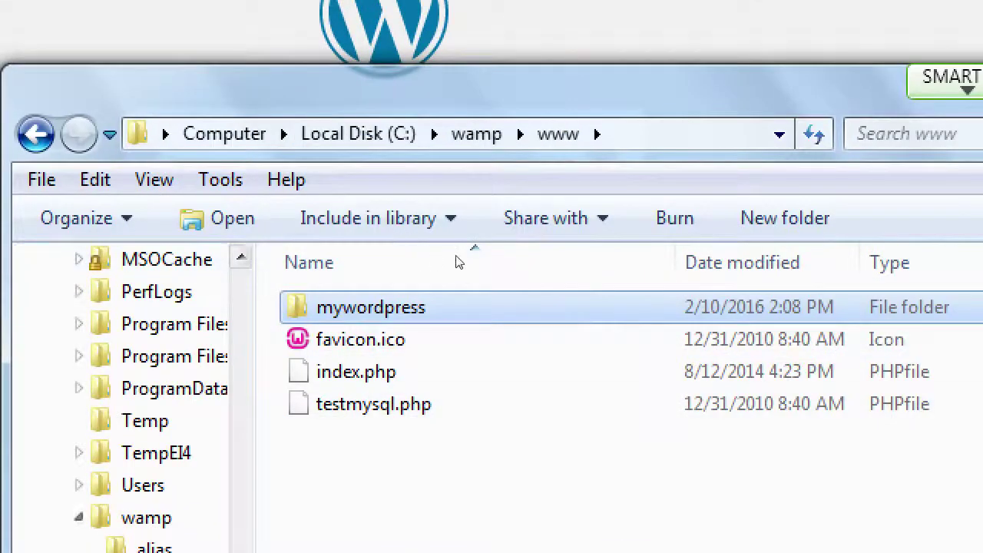
left_click(465, 308)
key("Home")
key("Delete")
key("Delete")
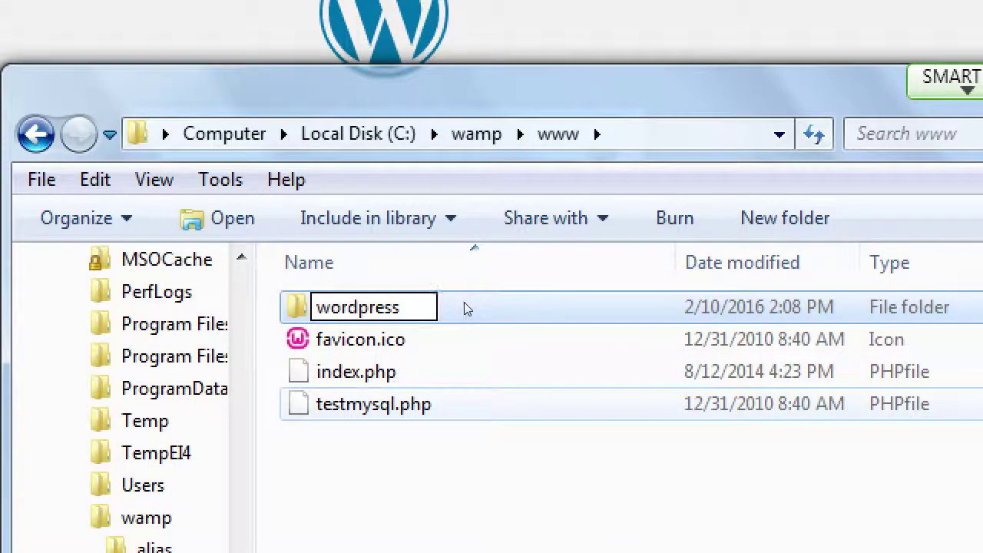
key("Return")
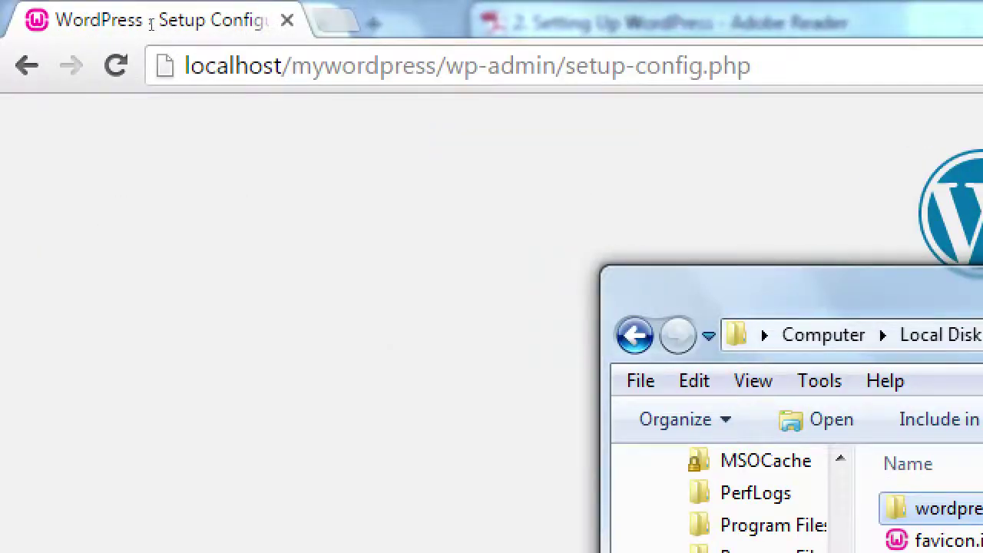
Step: Select the path after localhost/ in Chrome's address bar
left_click(159, 39)
key("Home")
key("ctrl+Right")
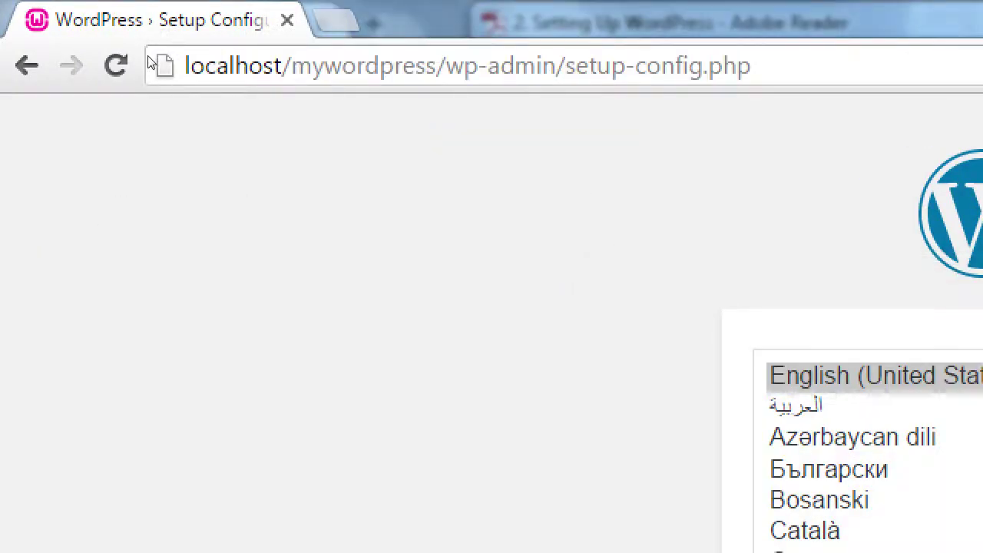
key("shift+End")
Step: Try localhost/mywordpress, then edit the address back to localhost/wordpress and reload it
type("mywordpress")
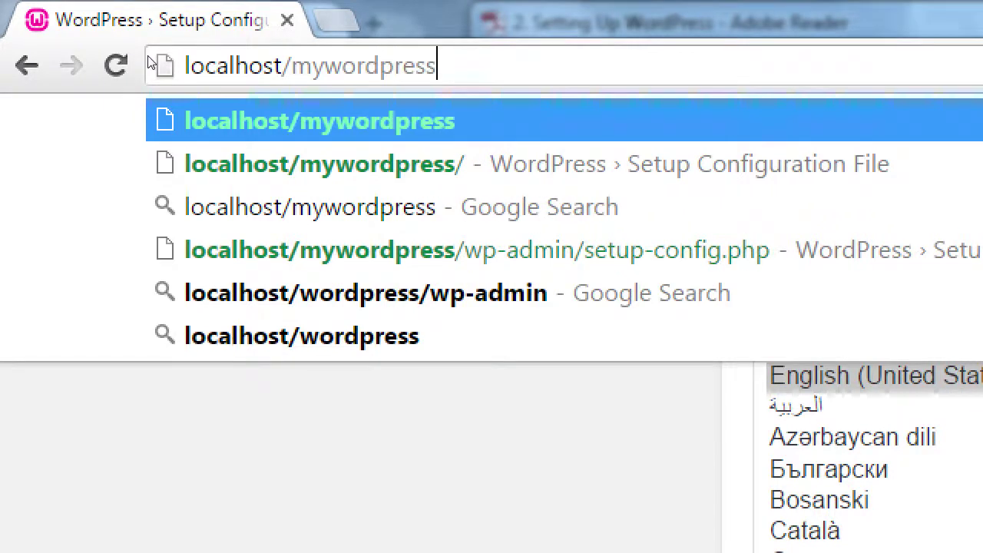
key("Return")
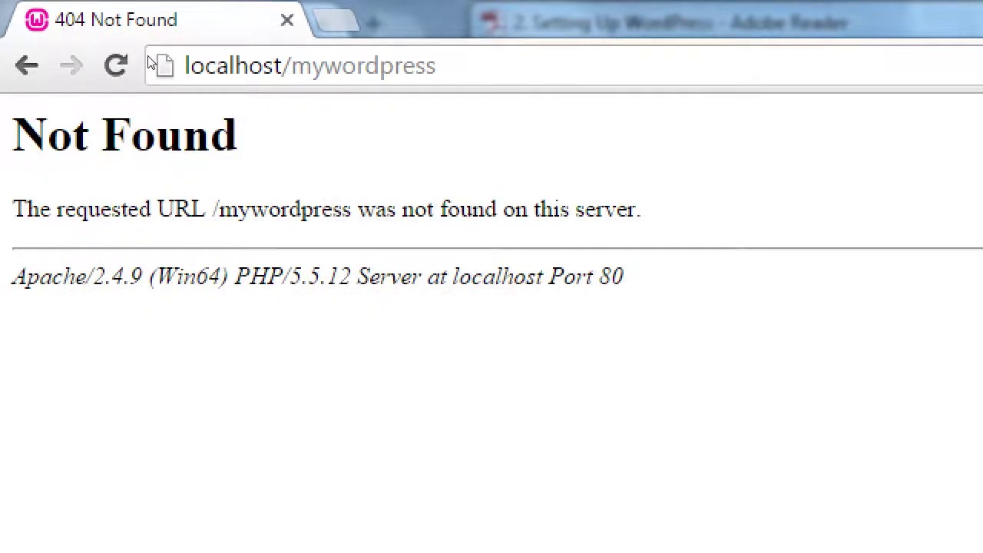
key("ctrl+l")
key("Home")
key("ctrl+Right")
key("shift+End")
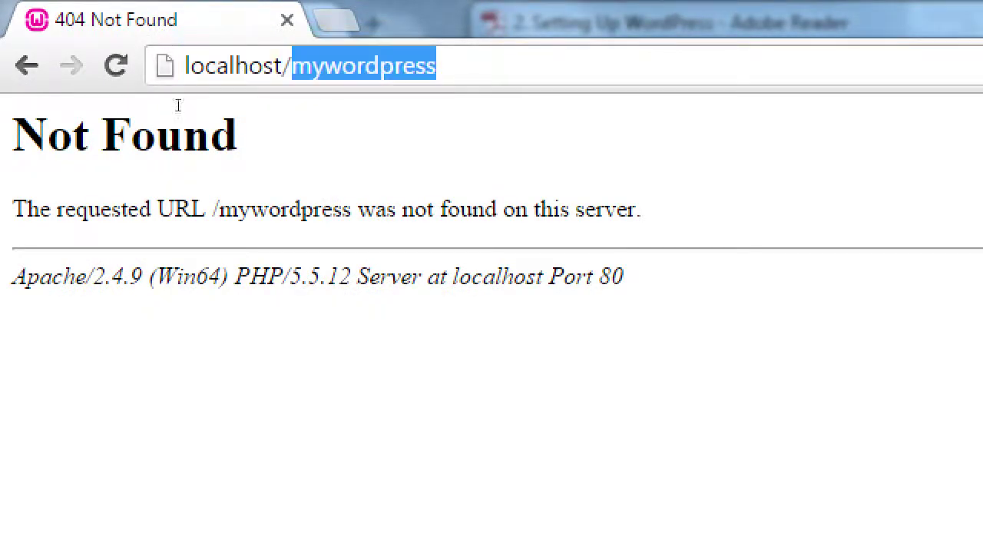
key("Left")
key("Delete")
key("Delete")
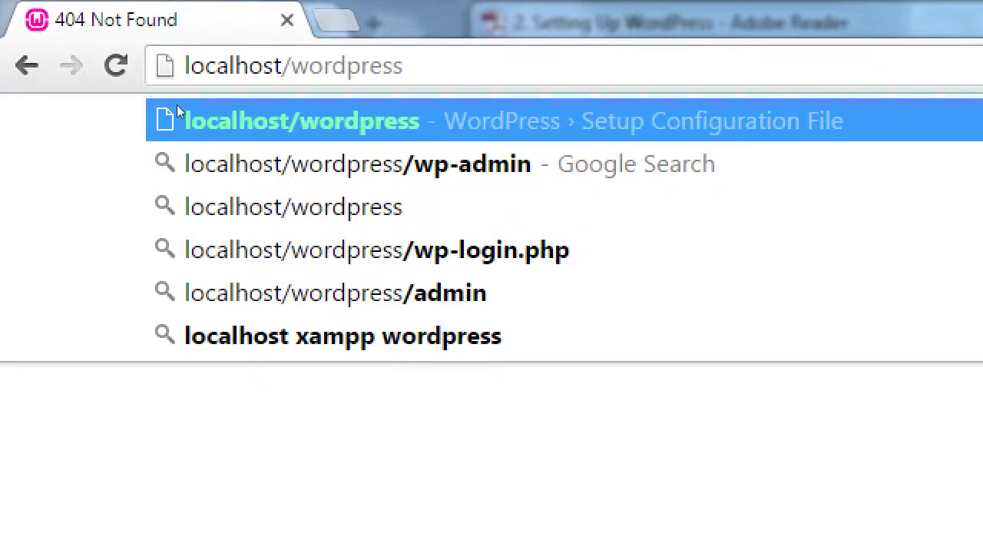
key("Return")
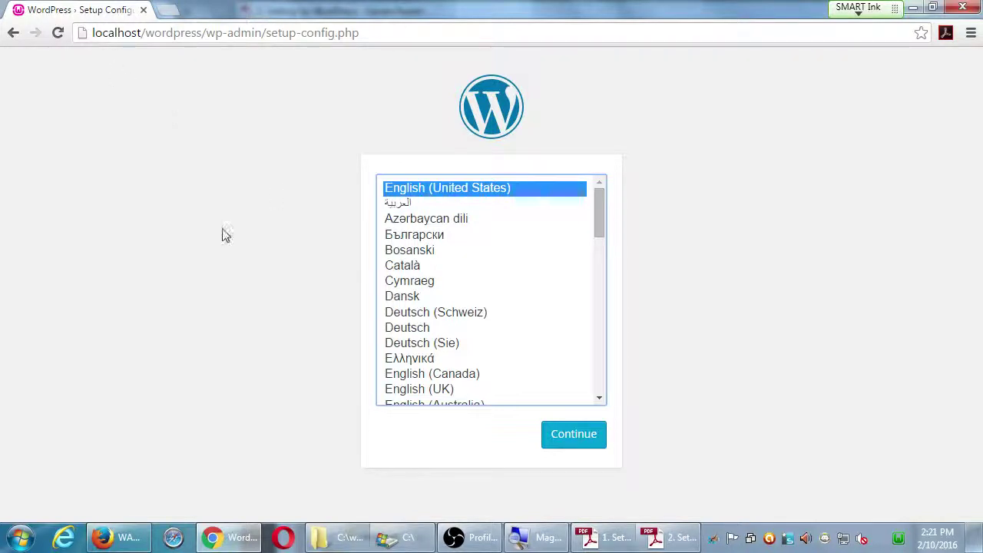
Step: Continue with English (United States) and proceed past the welcome notice with Let's go!
left_click(563, 440)
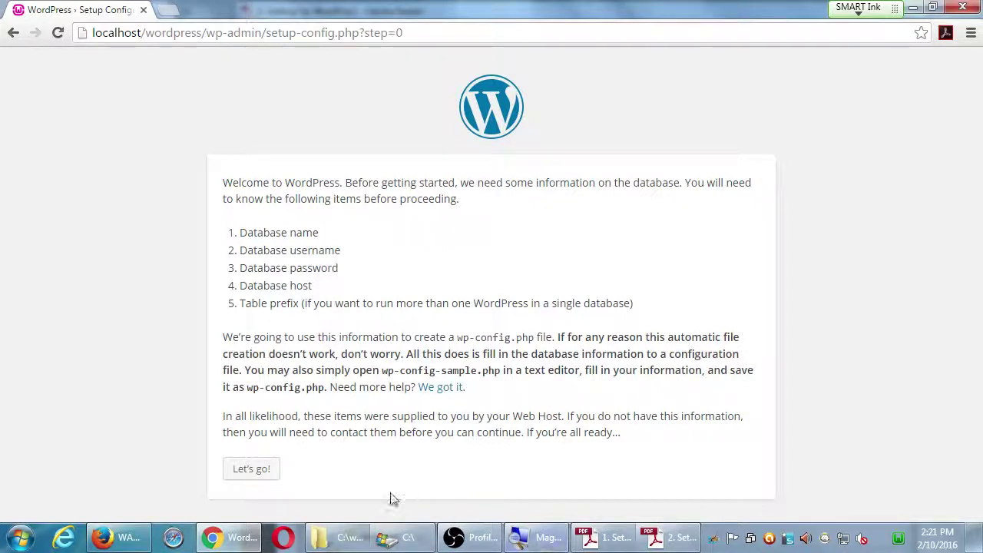
left_click(271, 468)
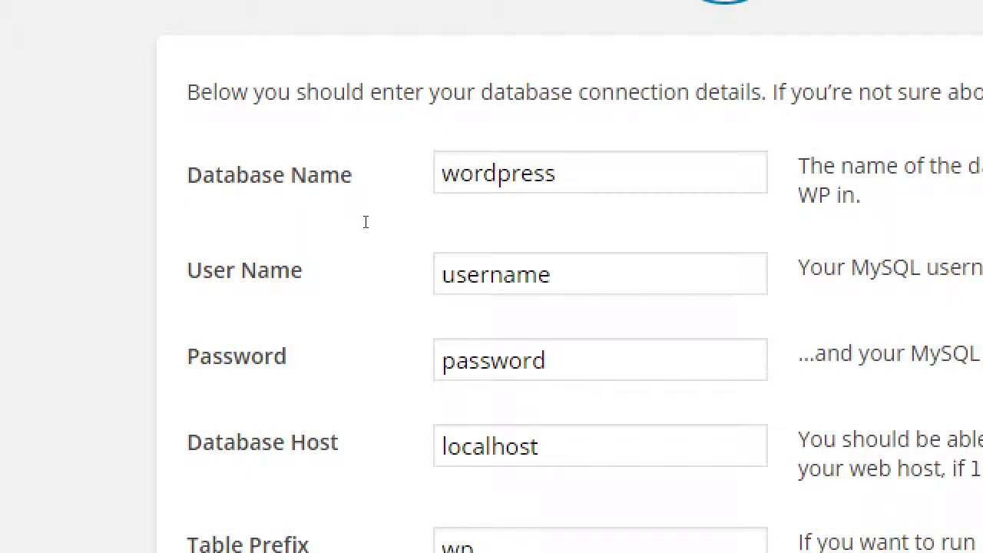
Step: Leave the Database Name as lowercase wordpress after trying capitalised variants
left_click(484, 173)
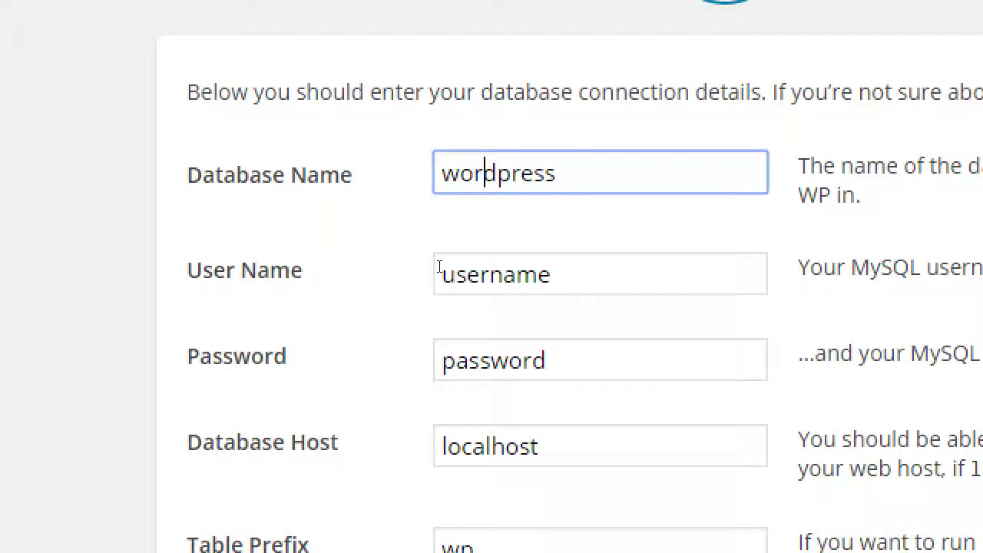
key("Home")
type("my")
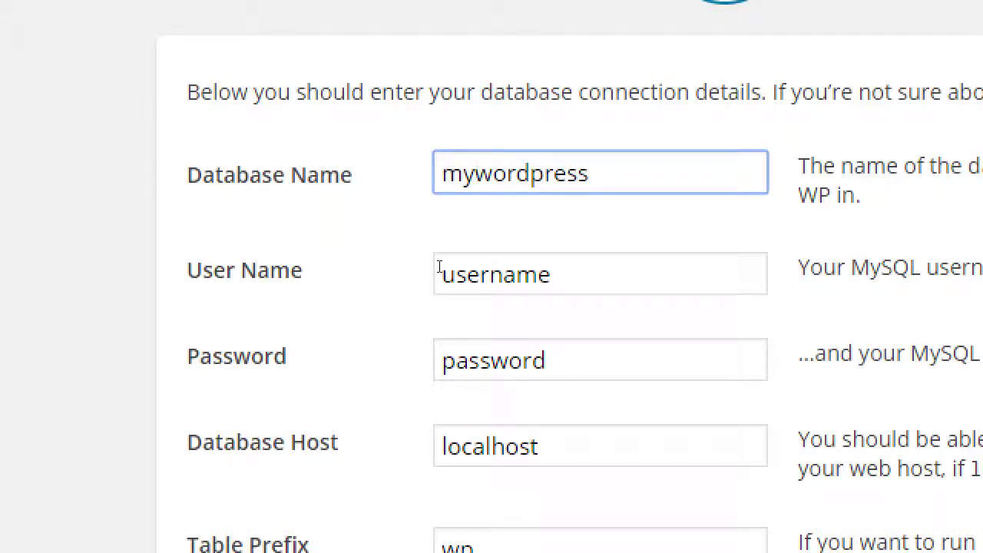
key("BackSpace")
key("BackSpace")
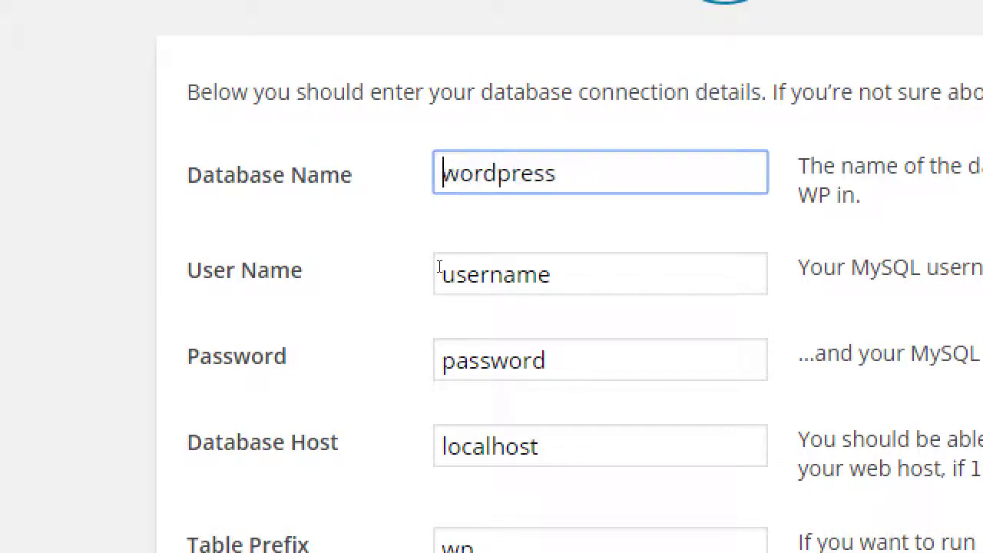
key("shift+Right")
type("W")
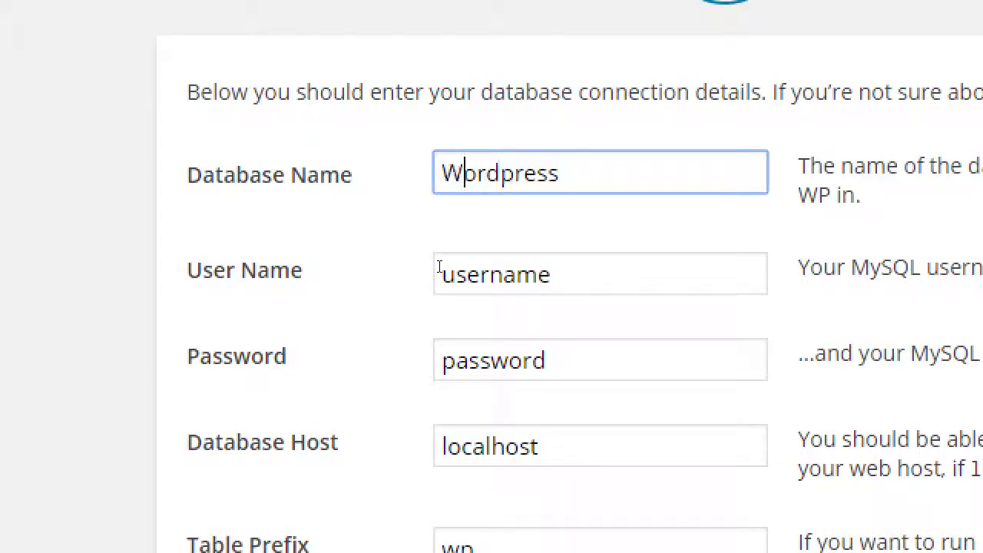
key("Right")
key("Right")
key("Right")
key("shift+Right")
type("P")
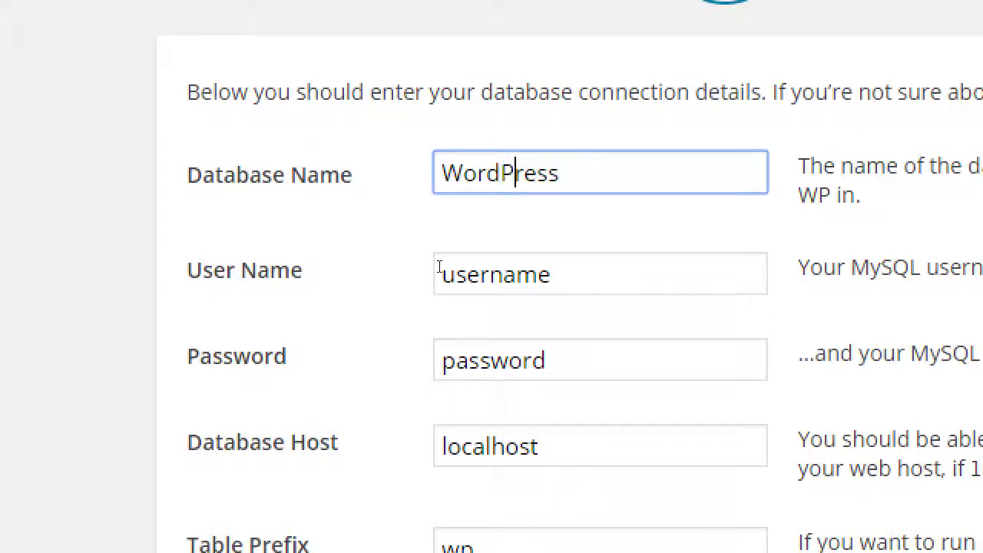
key("End")
key("Left")
key("Left")
key("Left")
key("Left")
key("shift+Left")
type("p")
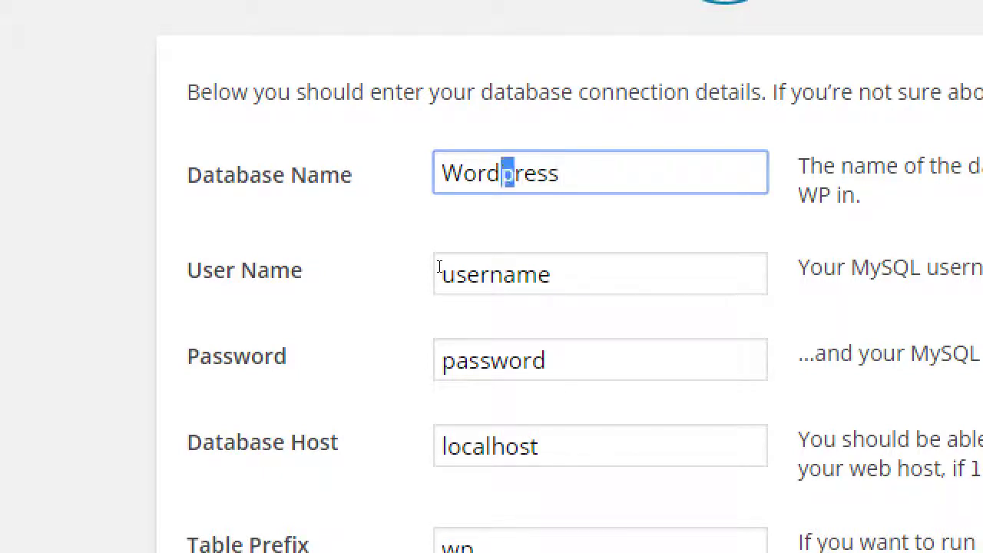
key("Home")
key("shift+Right")
type("w")
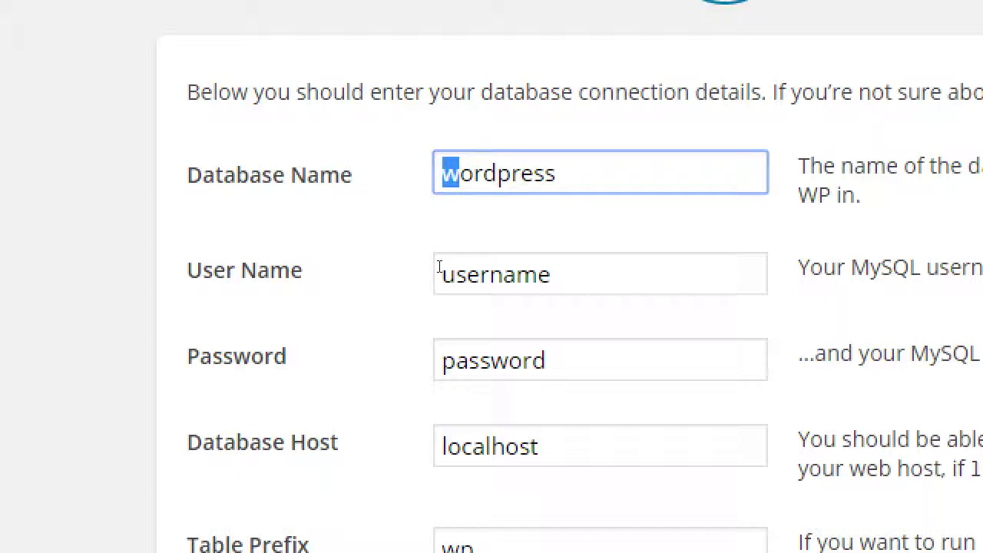
Step: Set the User Name to root and clear the Password field
key("Tab")
key("Tab")
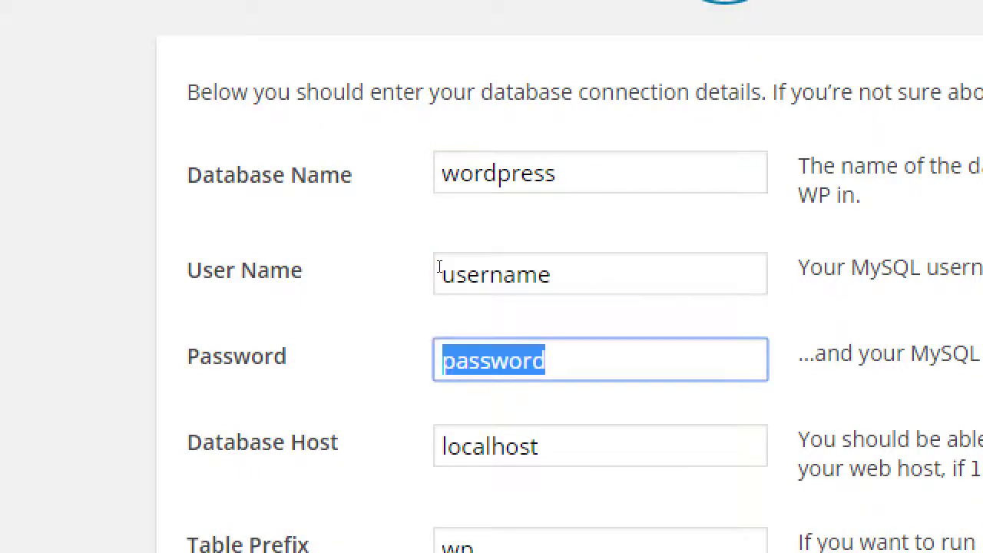
key("shift+Tab")
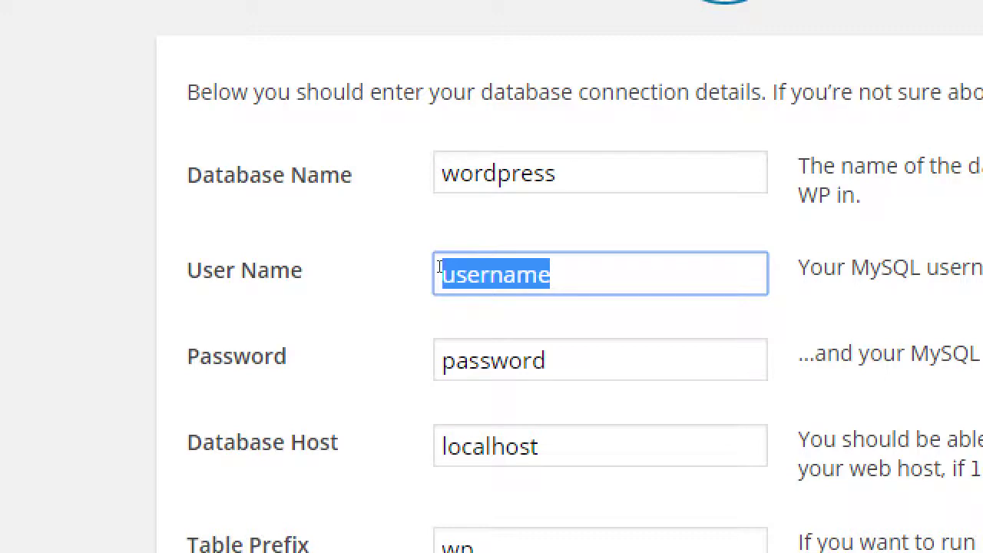
type("root")
key("Tab")
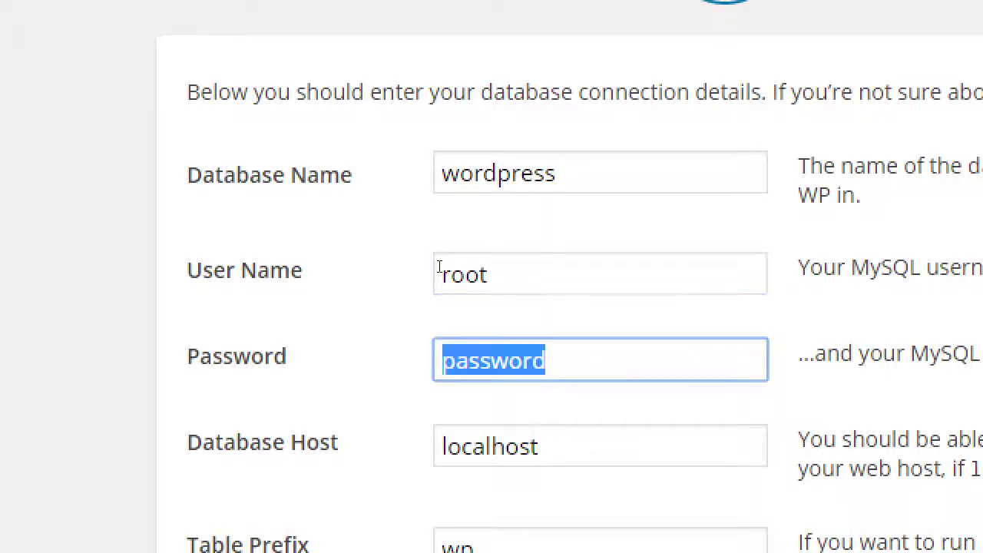
key("BackSpace")
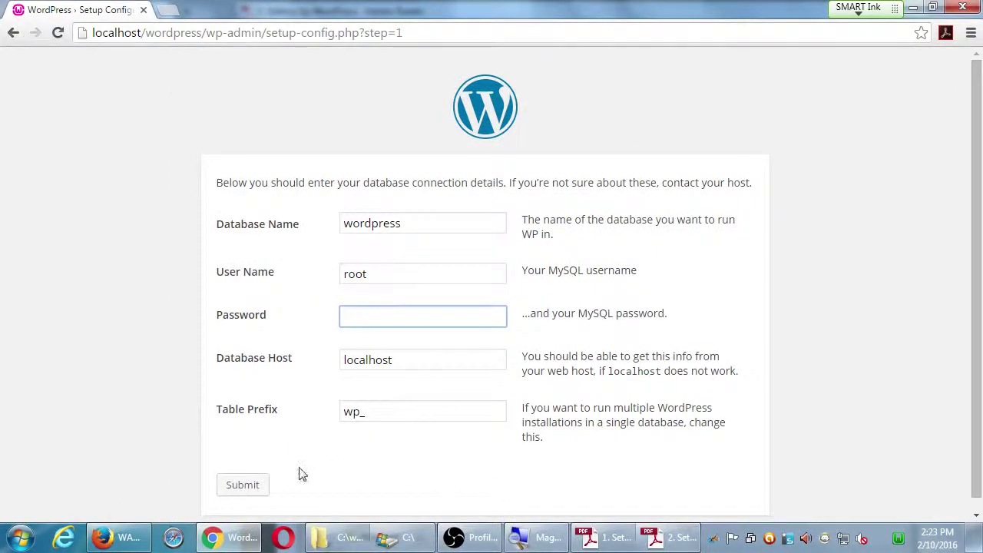
Step: Submit the database details and run the WordPress install
left_click(255, 490)
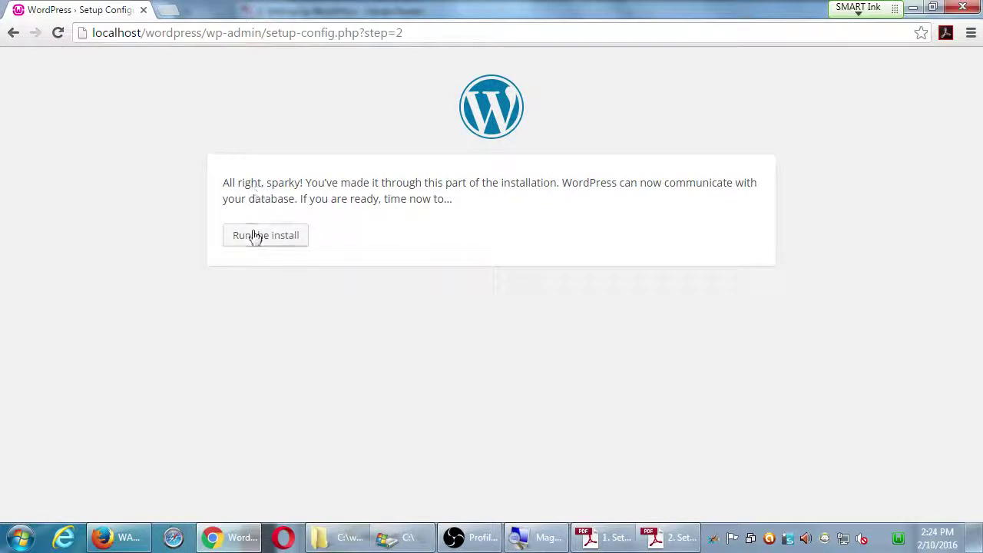
left_click(255, 237)
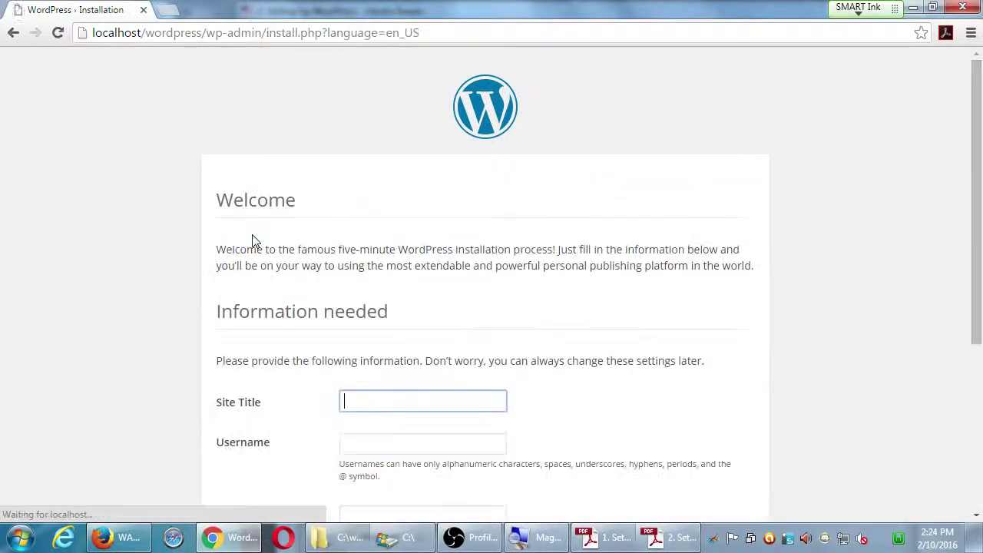
Step: Enter 'Victor's Bakery' in the Site Title field, correcting the mistyped 'BAkery'
scroll(136, 362, "down", 2)
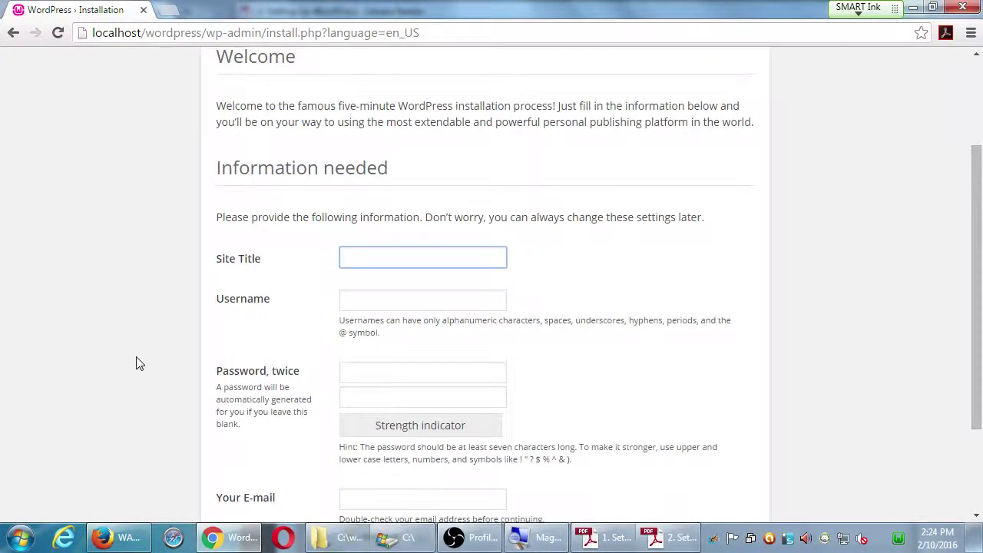
scroll(136, 362, "down", 1)
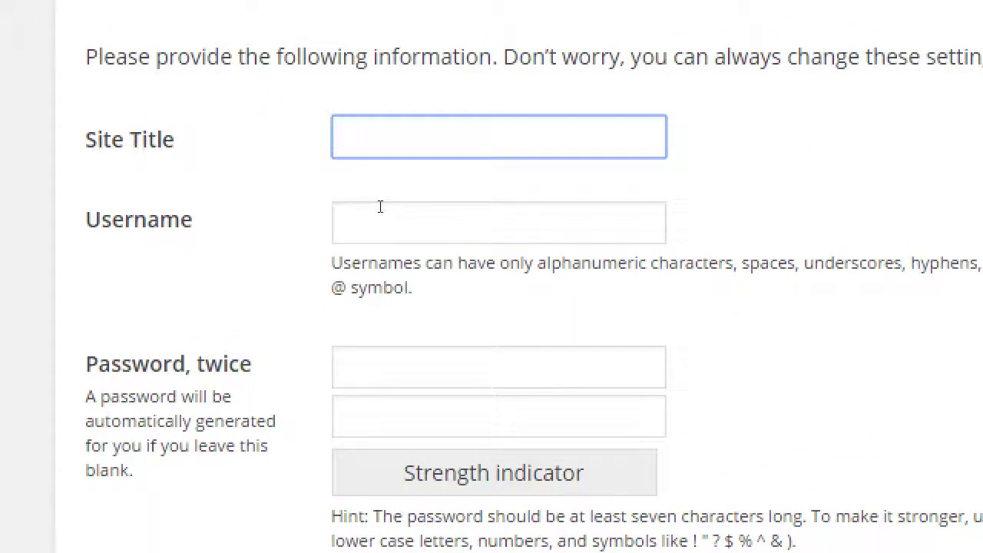
type("Victor's")
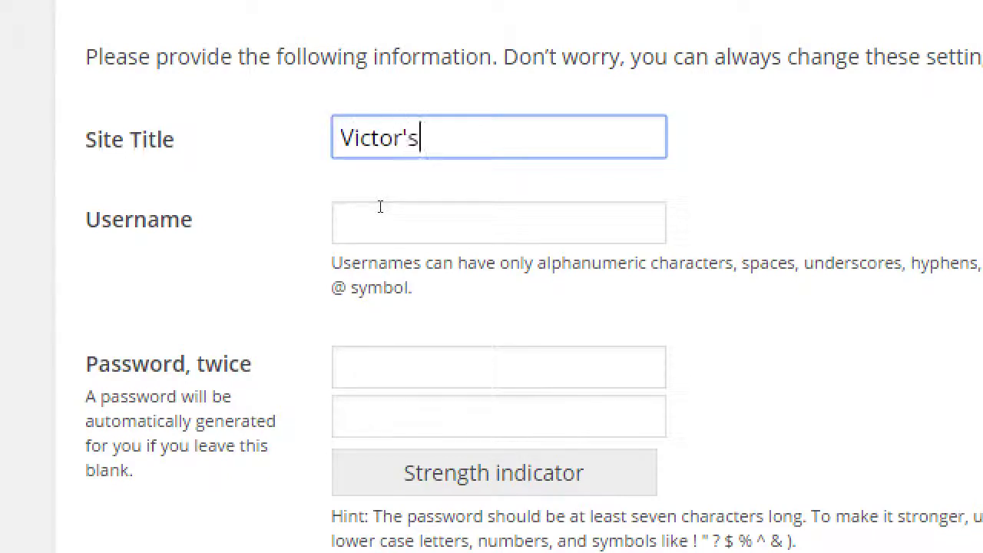
type(" BAkery")
key("Left")
key("Left")
key("Left")
key("Left")
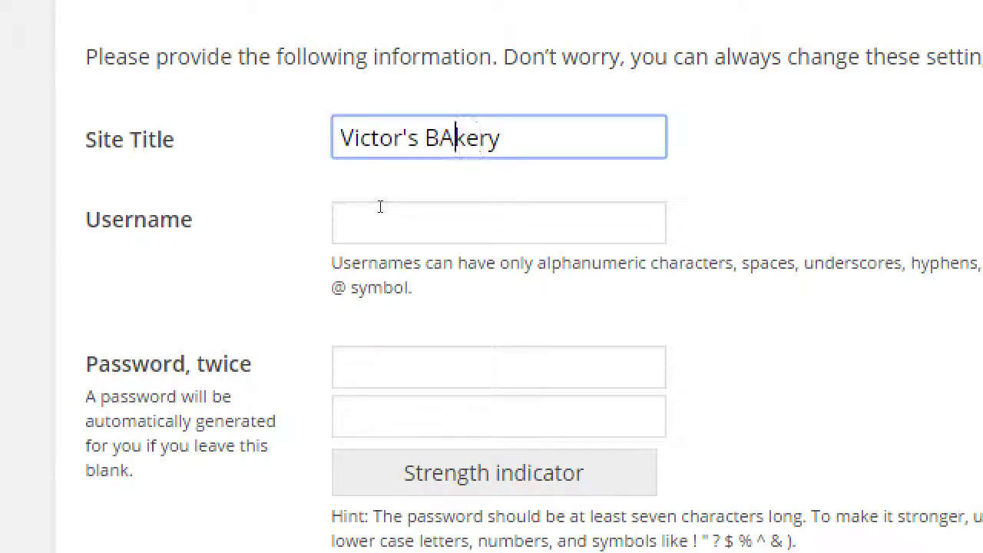
key("BackSpace")
type("a")
key("End")
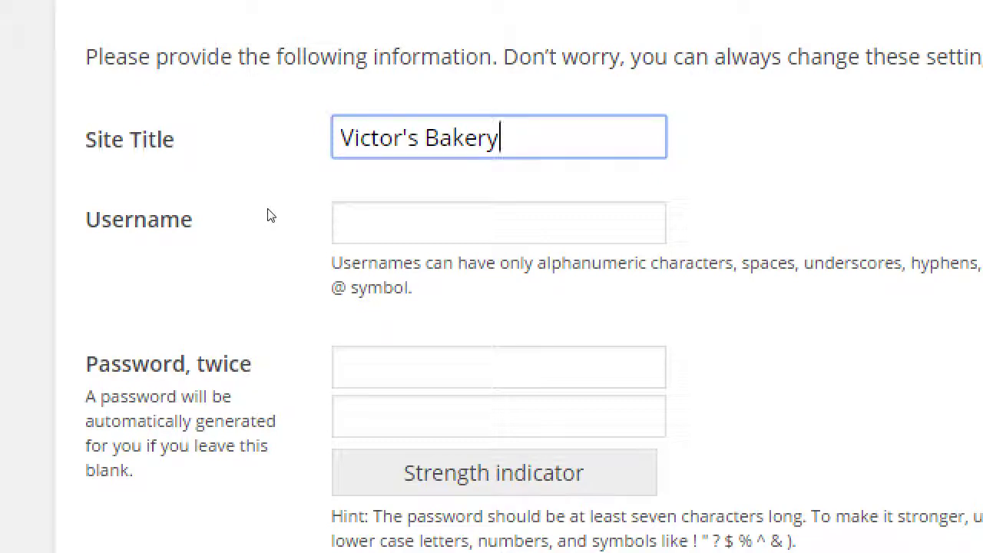
Step: Enter 'admin' as the administrator username in the install form
key("Tab")
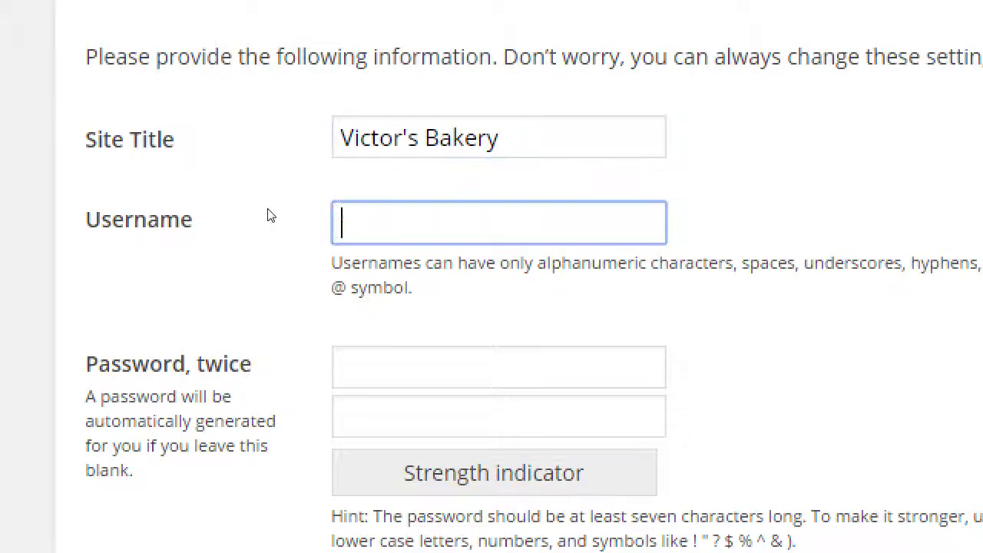
type("admin")
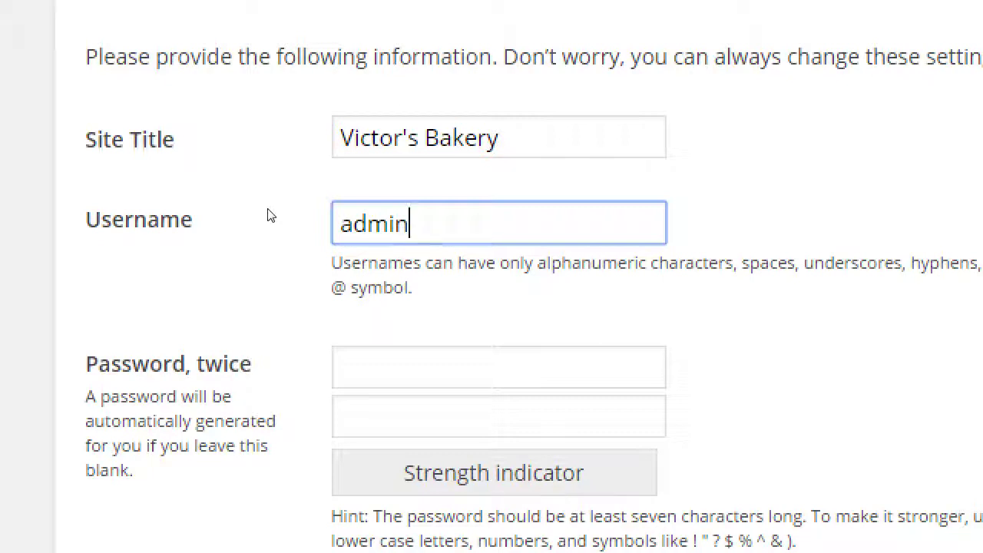
key("Tab")
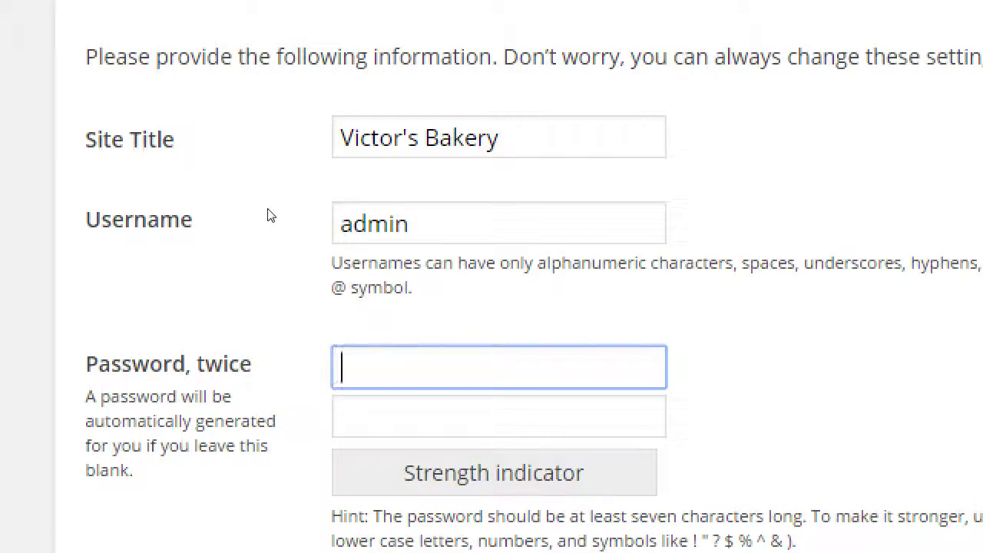
Step: Type the admin password into both the Password and the confirmation fields
type("a")
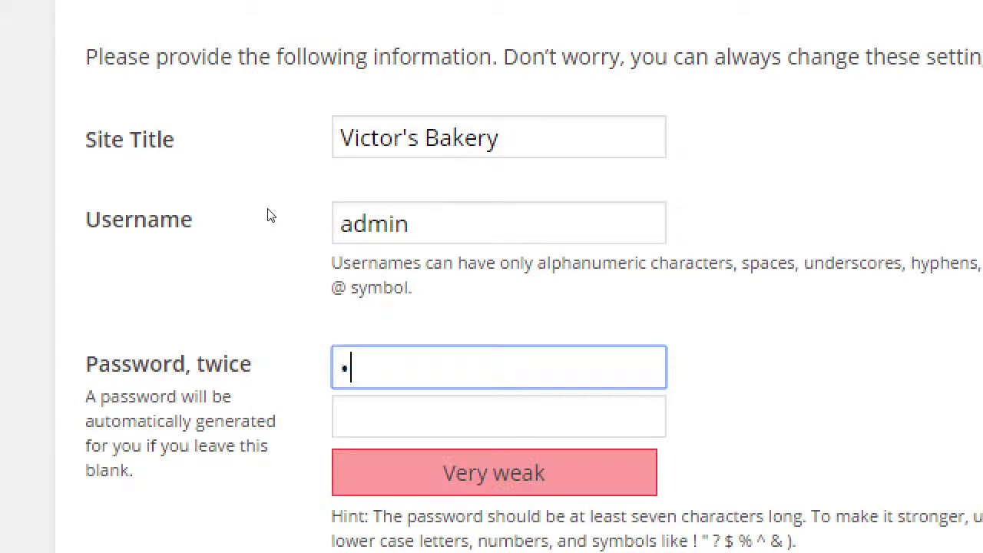
type("*******")
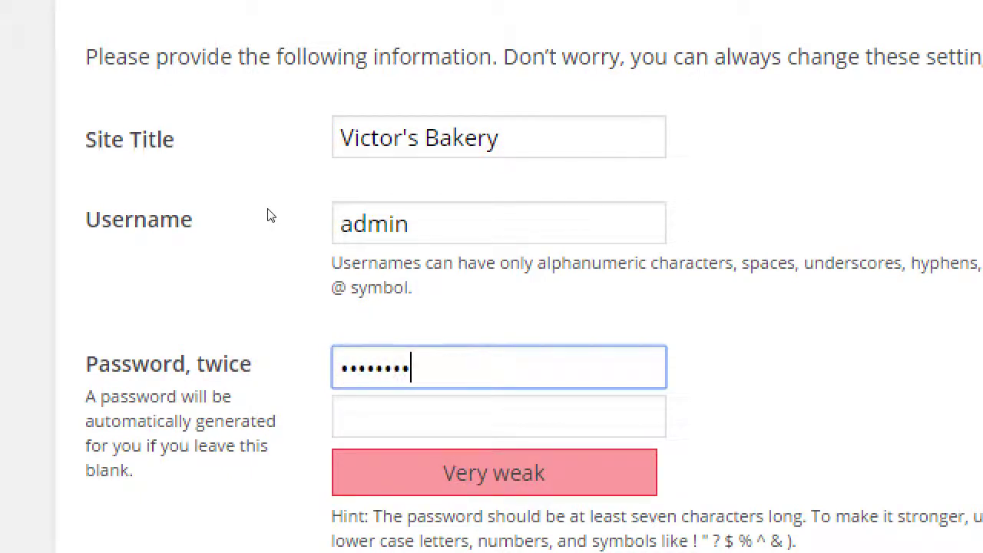
key("Tab")
type("********")
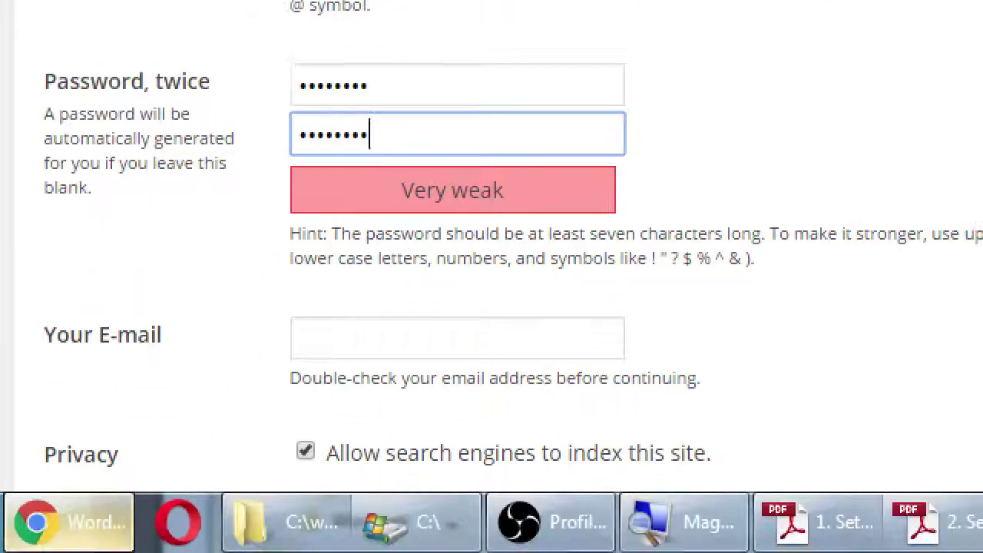
mouse_move(69, 522)
key("Tab")
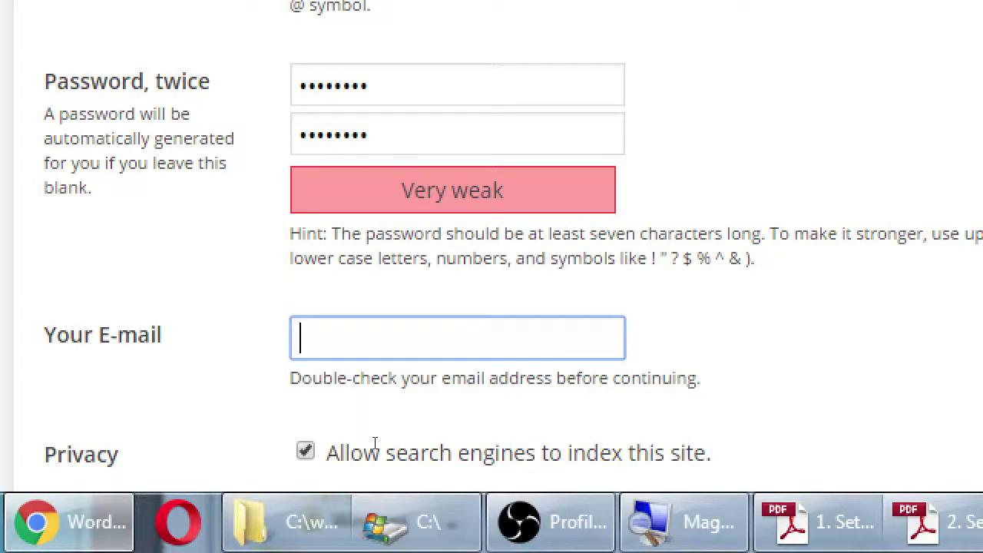
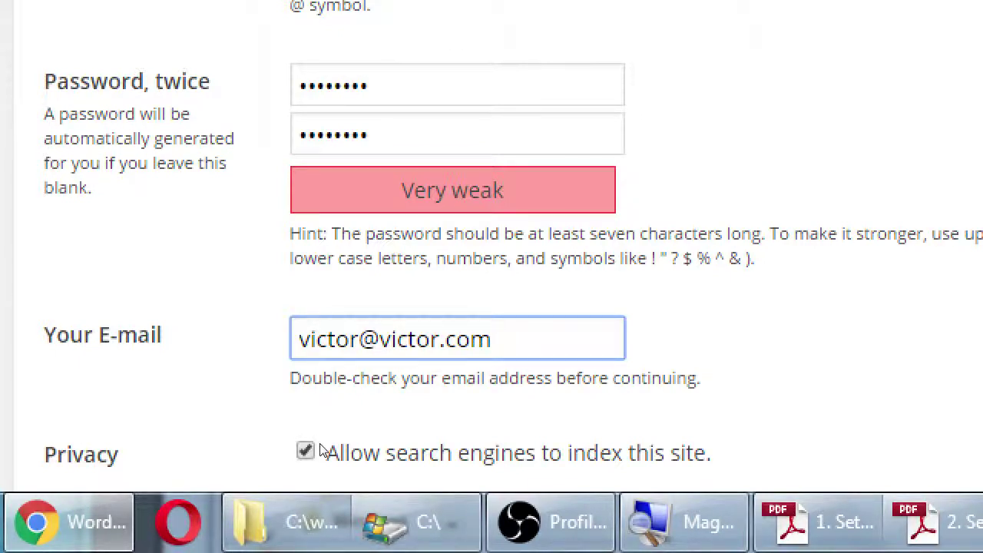
Step: Fill in the administrator's e-mail address, correcting the initial typo
scroll(319, 451, "down", 1)
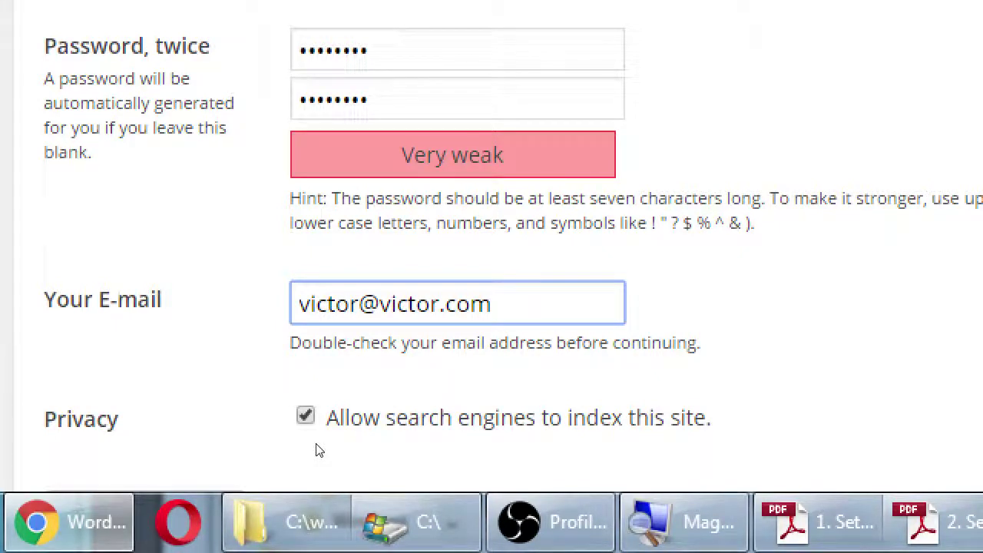
Step: Untick 'Allow search engines to index this site' in the Privacy option
key("Tab")
key("space")
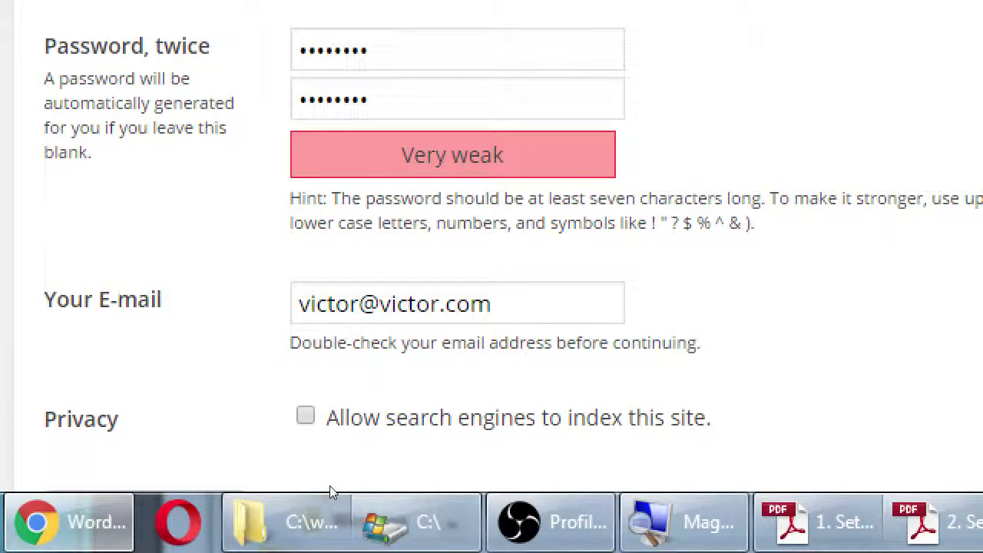
scroll(330, 485, "down", 2)
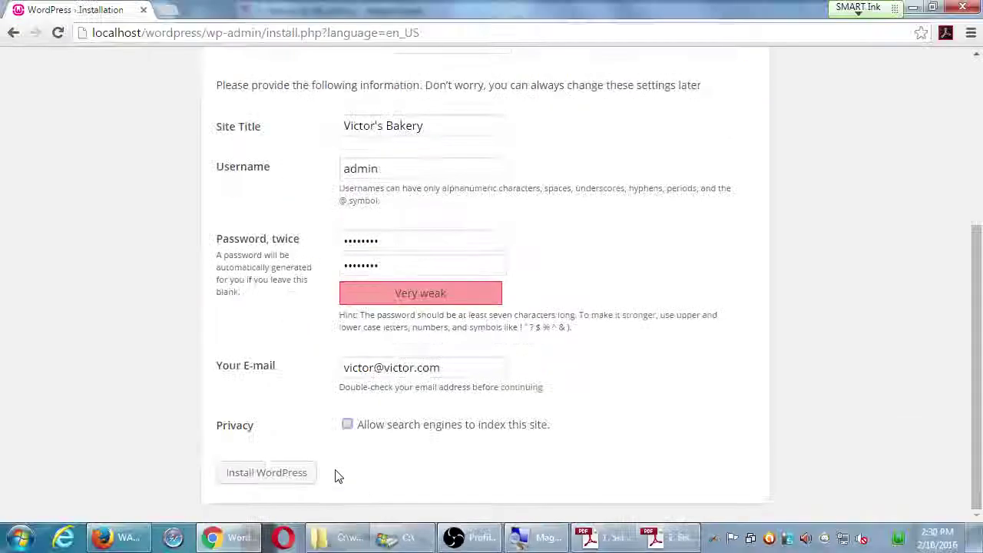
Step: Run Install WordPress to reach the Success page for user admin
left_click(298, 474)
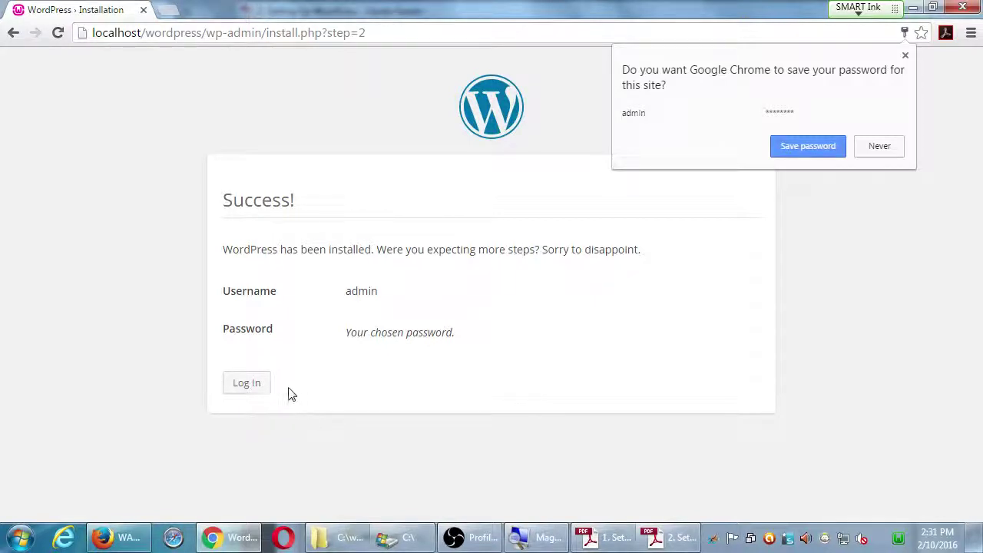
Step: Go to the login page and sign in as admin with the account password
left_click(260, 390)
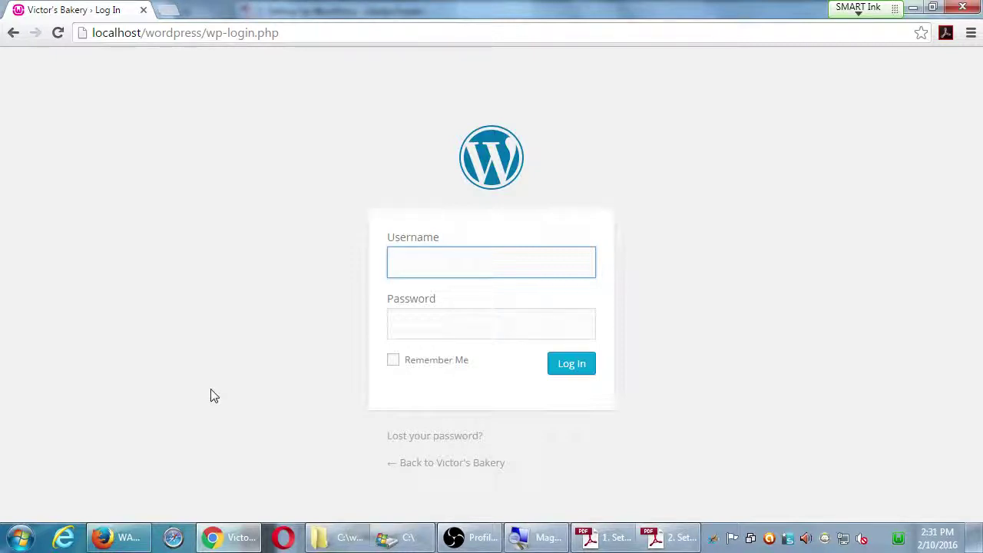
type("admi")
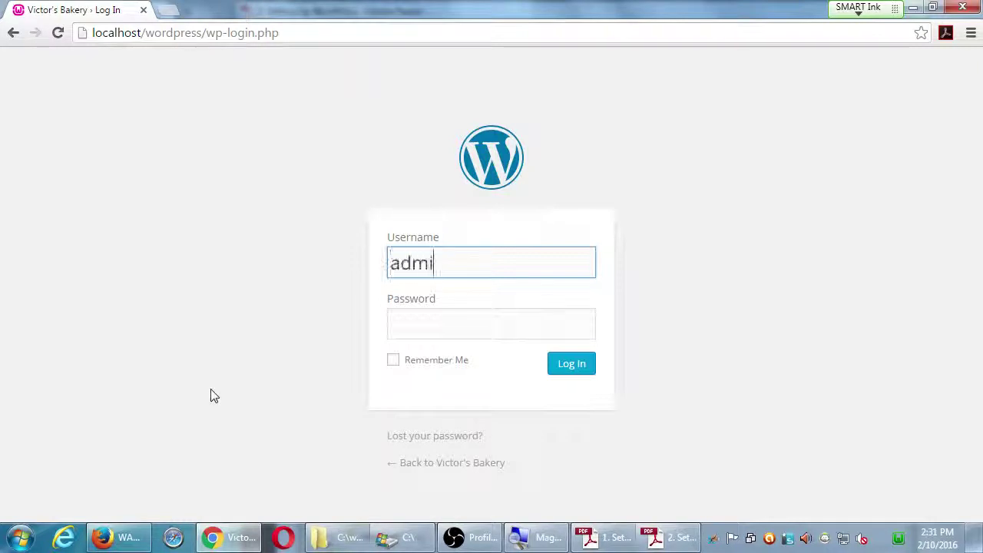
type("n")
key("Tab")
type("ad")
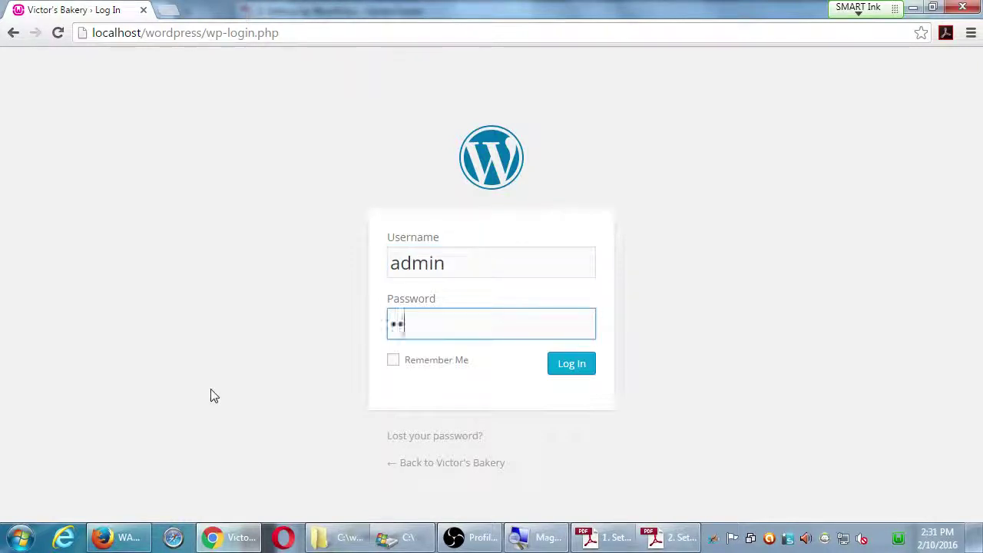
type("min123")
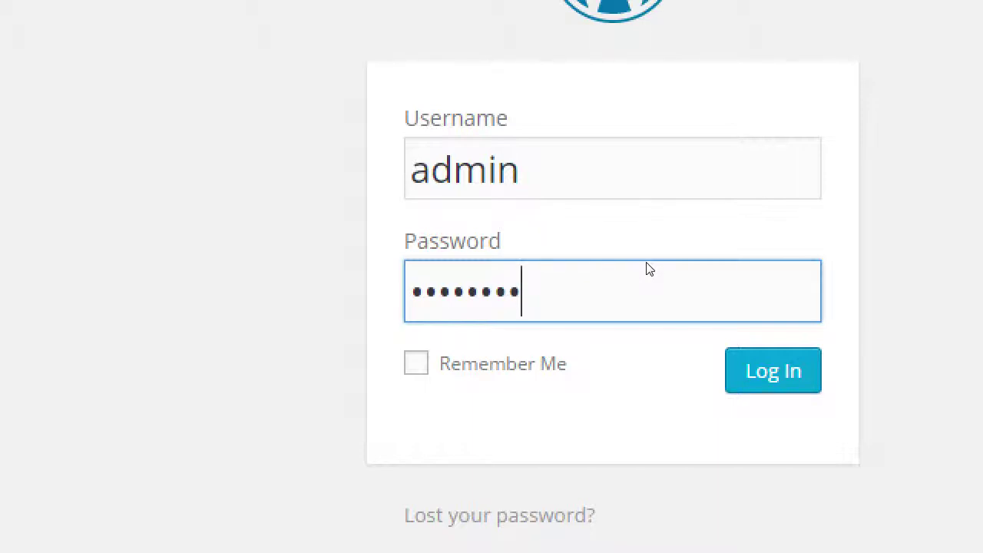
key("Tab")
key("Tab")
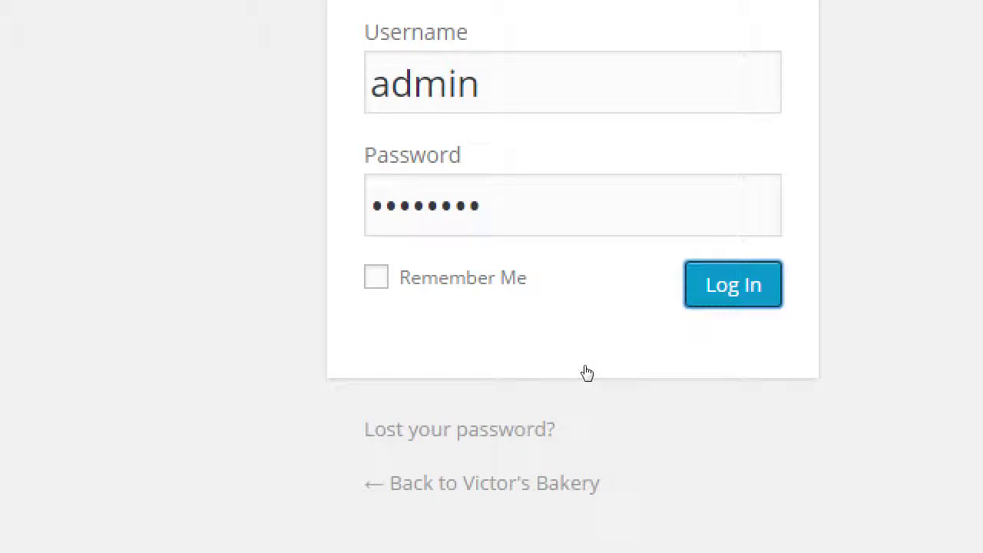
key("Return")
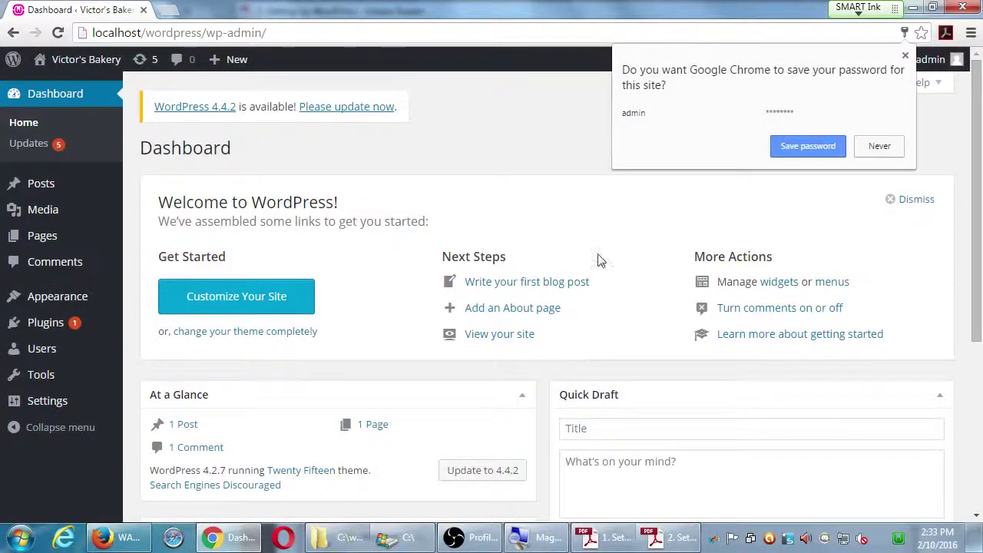
Step: Dismiss Chrome's save-password bubble on the Victor's Bakery dashboard
left_click(543, 142)
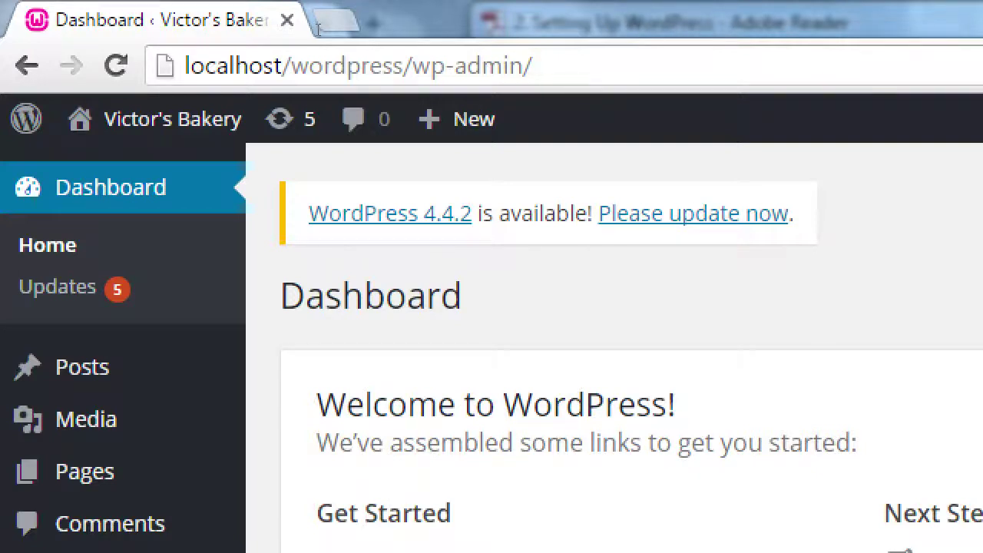
Step: Copy the dashboard URL localhost/wordpress/wp-admin/ into Internet Explorer's address bar, then return to Chrome
key("ctrl+l")
key("ctrl+c")
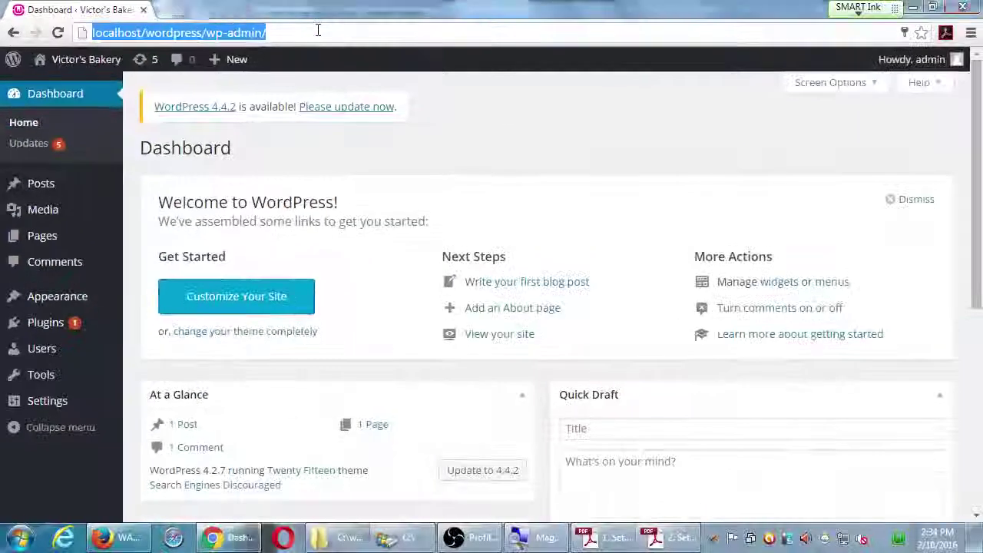
key("super+d")
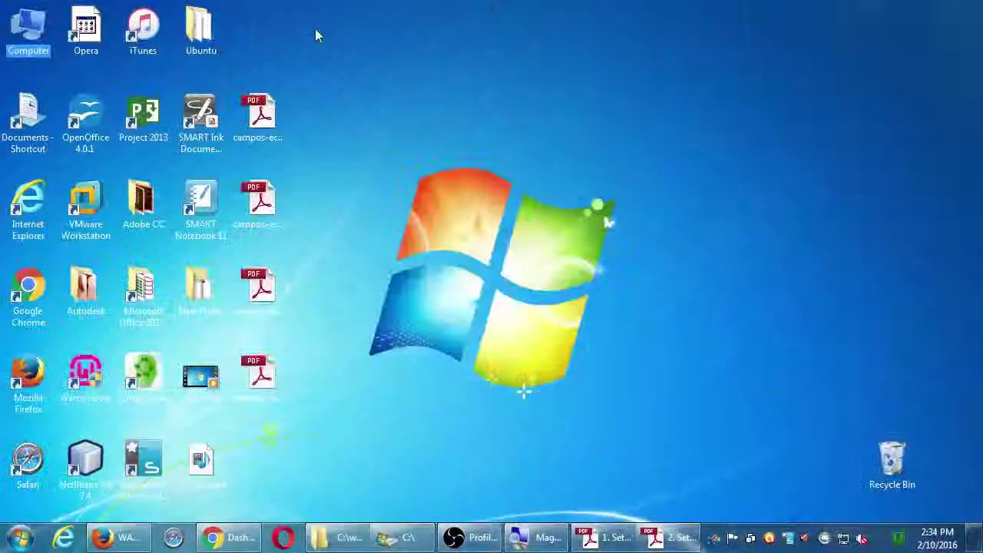
left_click(333, 410)
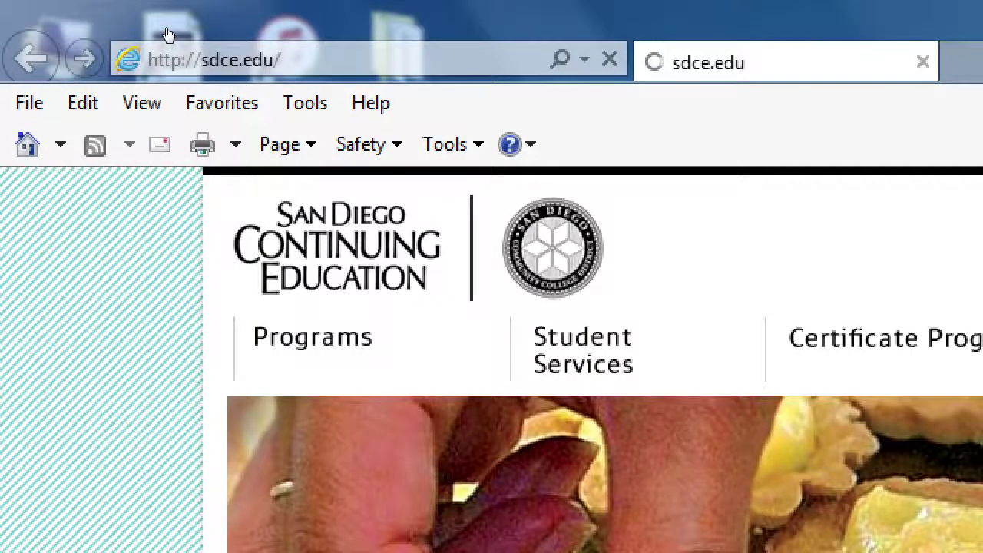
left_click(165, 27)
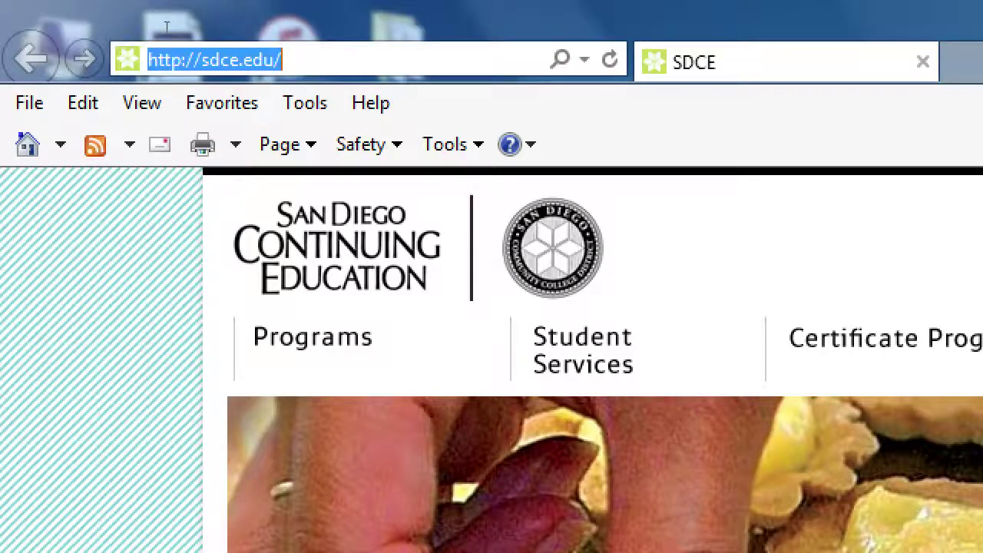
key("ctrl+v")
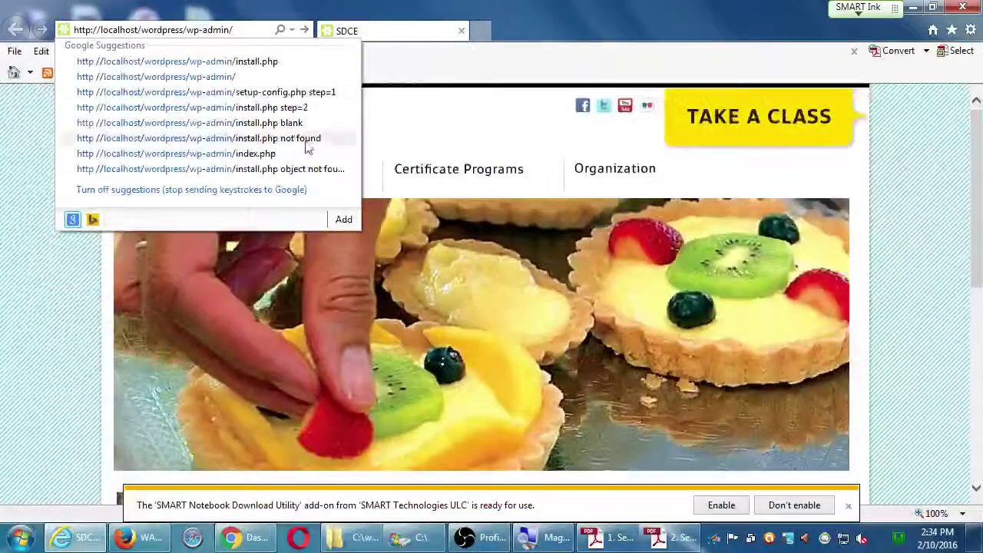
left_click(232, 537)
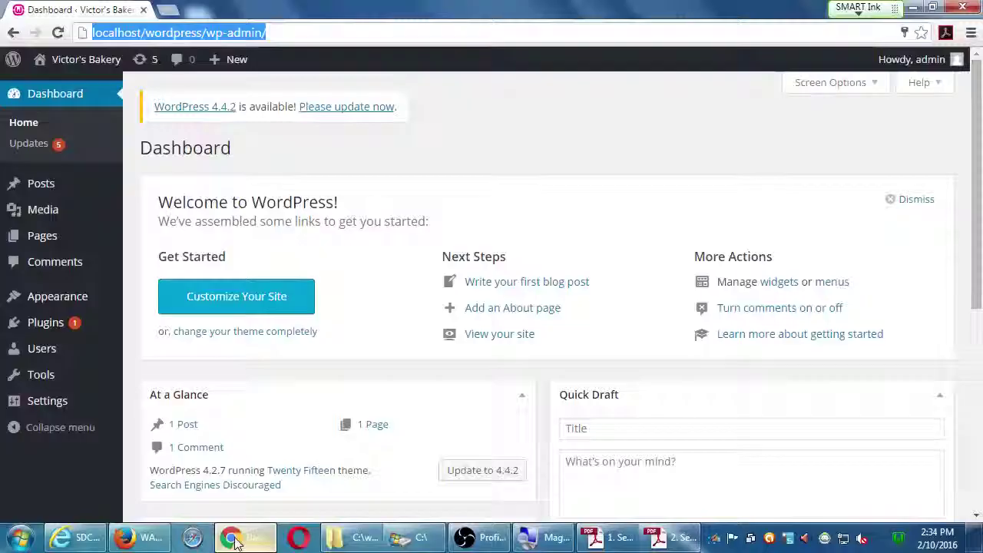
Step: Restore the OBS recording window in front of the Victor's Bakery dashboard
left_click(512, 138)
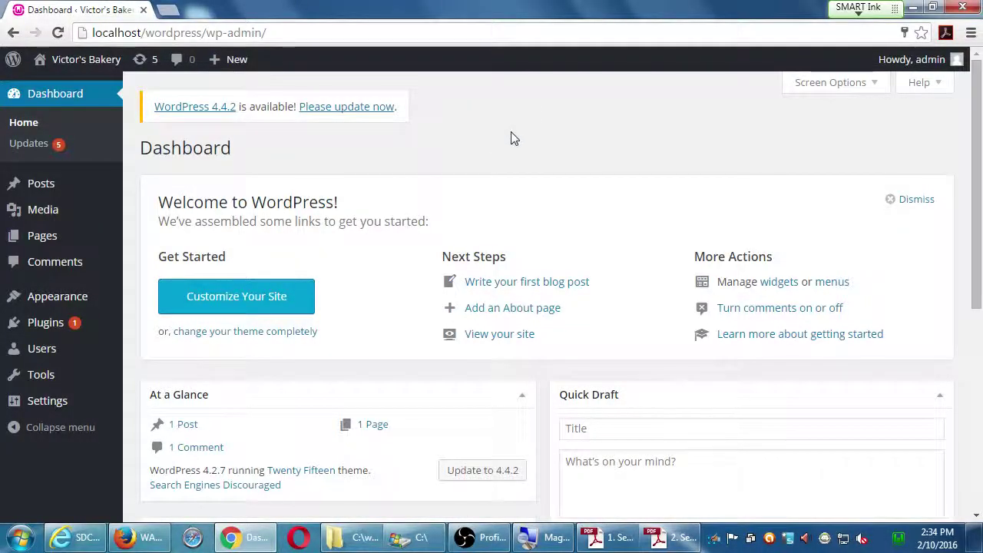
left_click(492, 540)
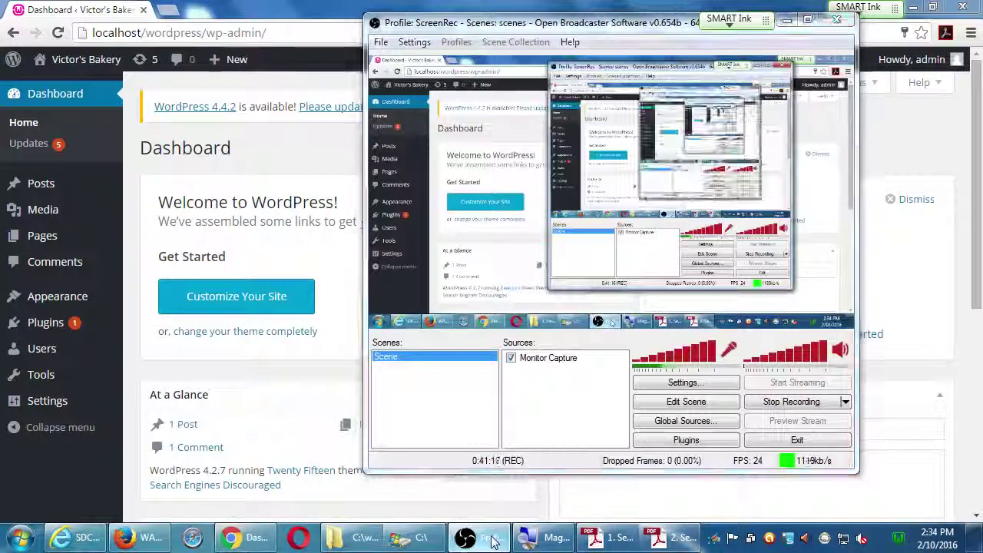
left_click(491, 540)
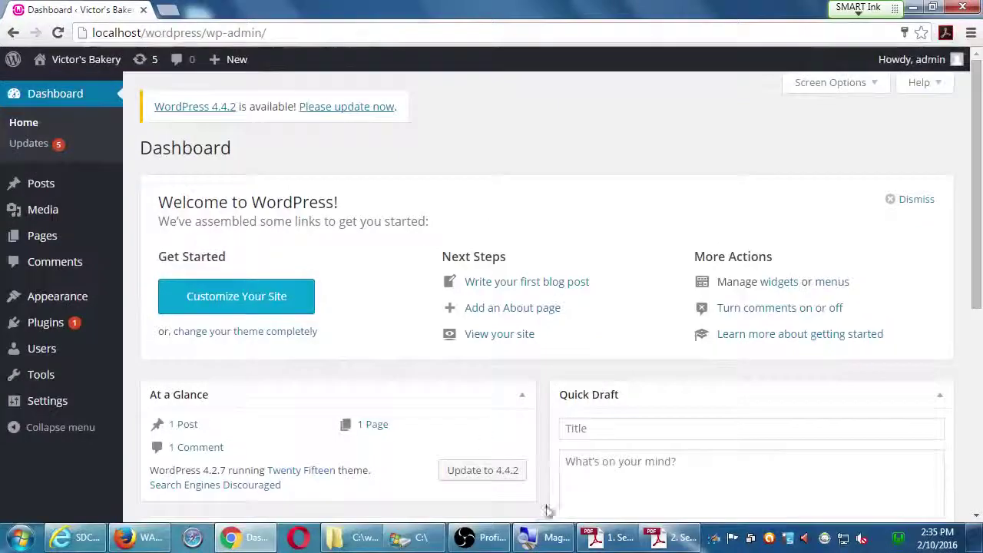
left_click(480, 537)
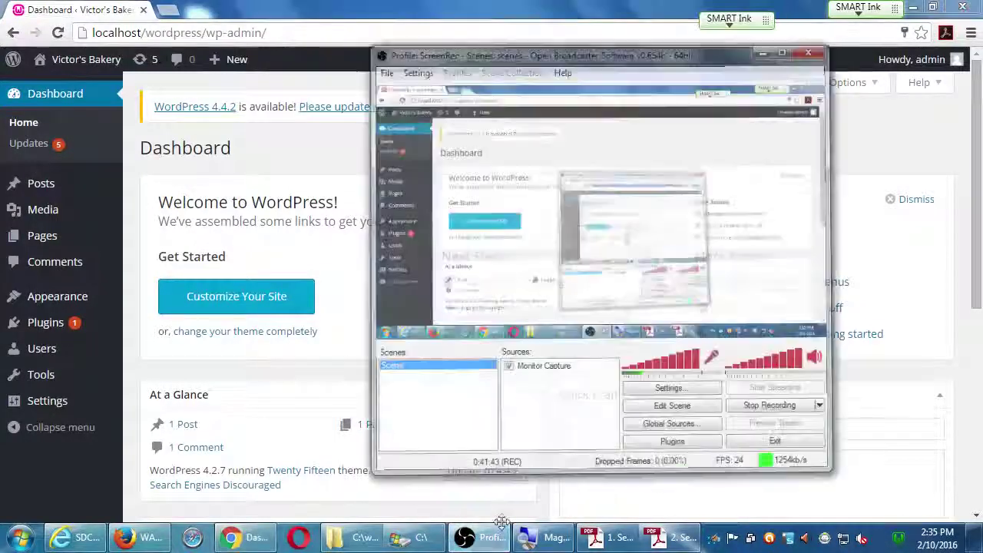